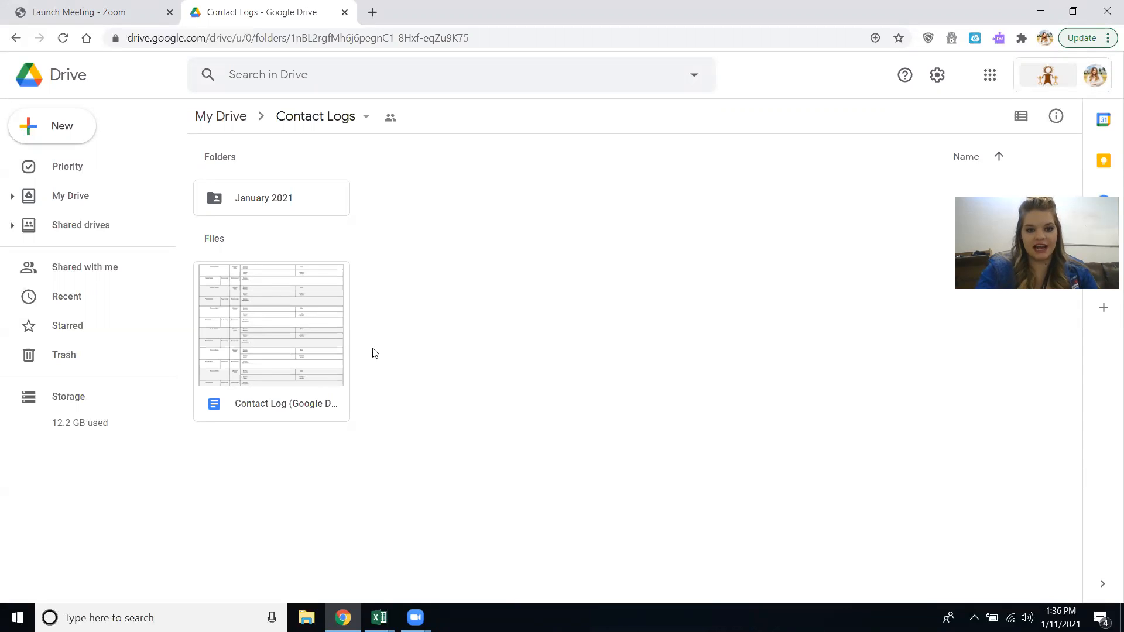
- Make a copy of the Contact Log and move it into the January 2021 folder
right_click(267, 370)
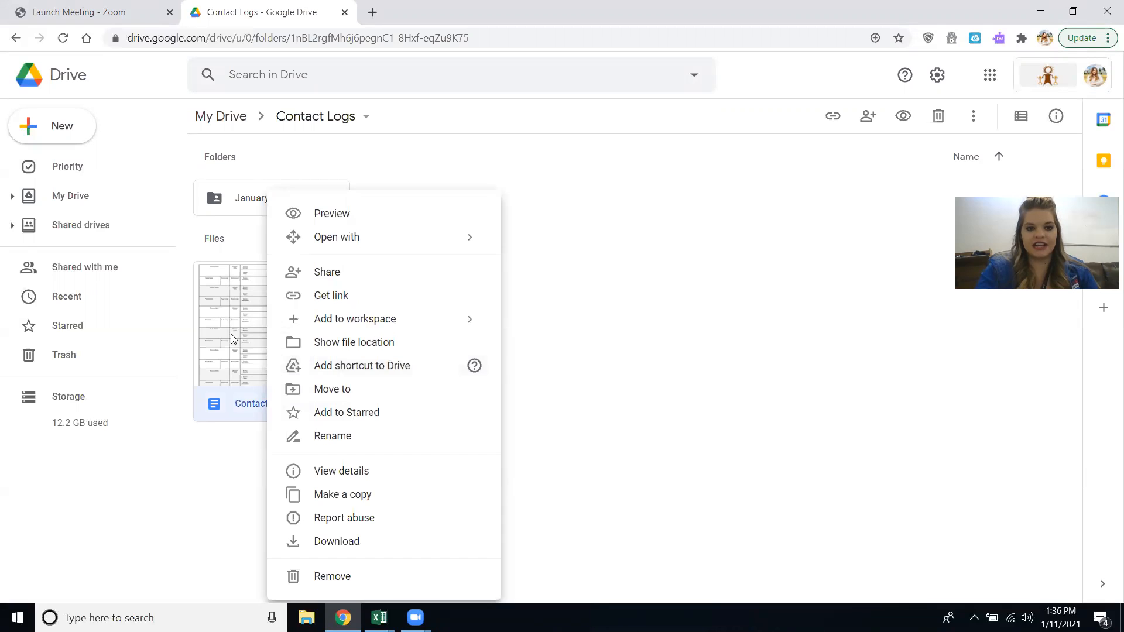
left_click(397, 501)
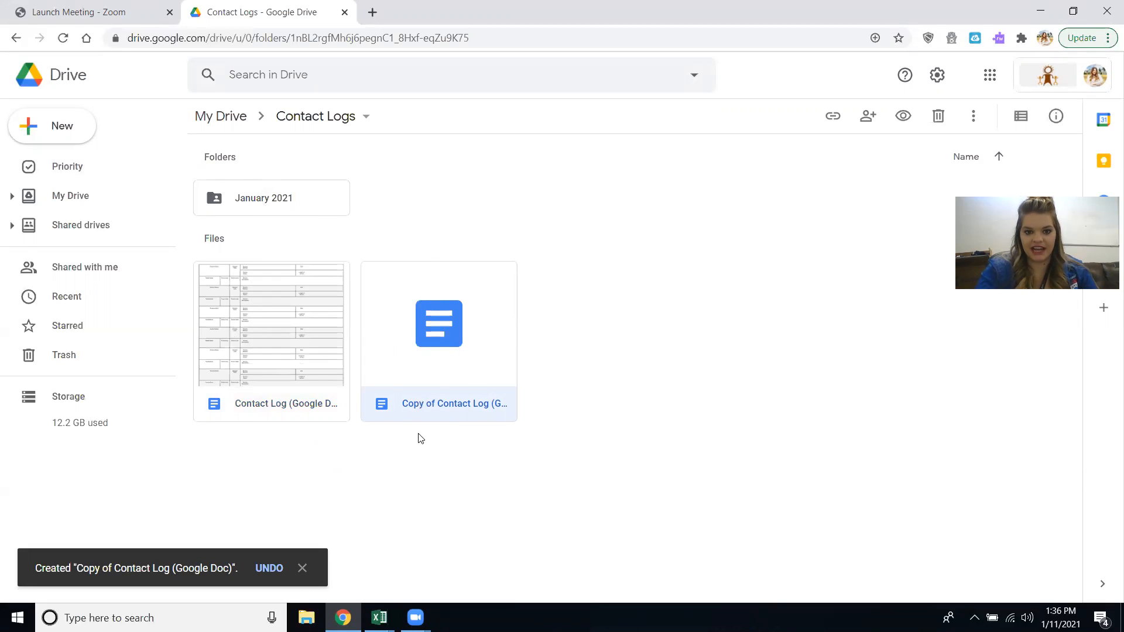
left_click_drag(252, 187, 243, 199)
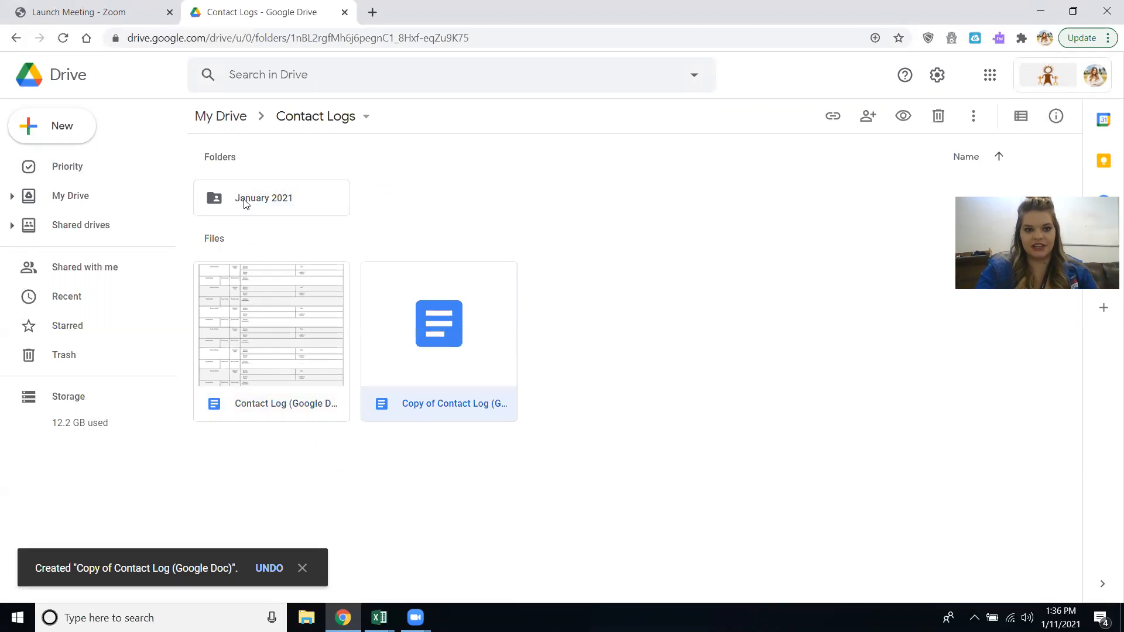
left_click(752, 386)
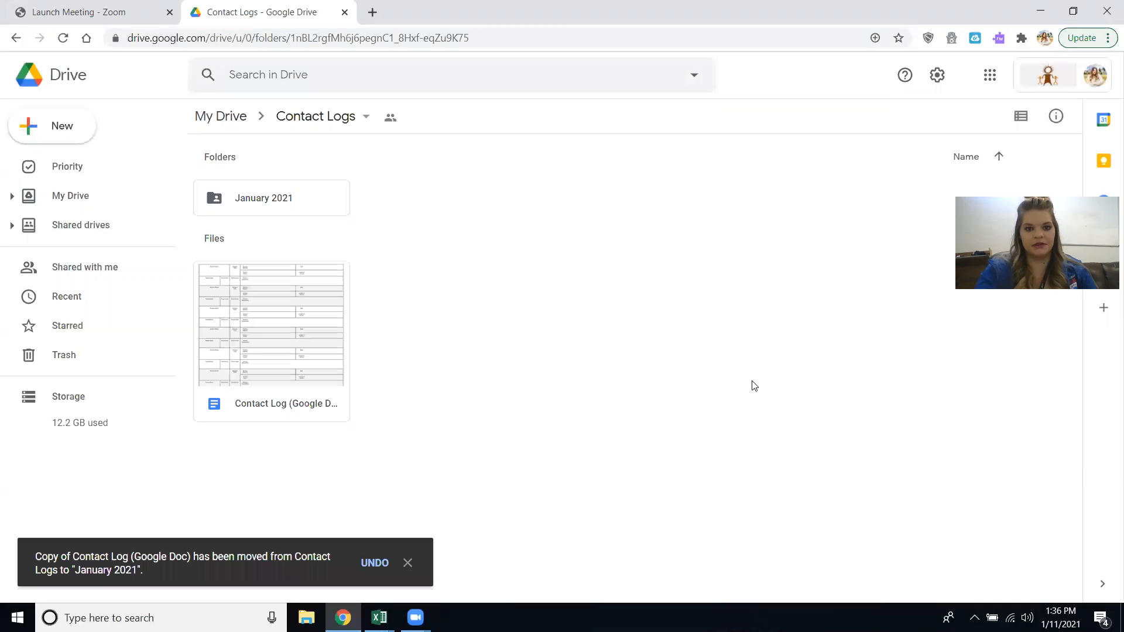
- Open the Copy of Contact Log from inside the January 2021 folder
double_click(294, 210)
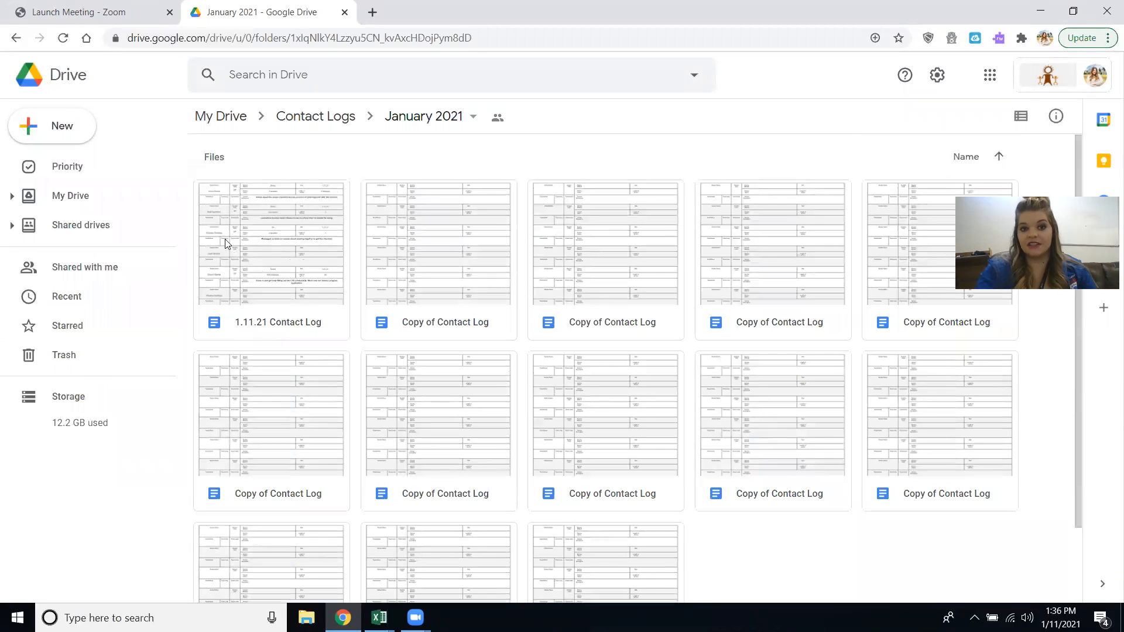
scroll(514, 509, "down", 2)
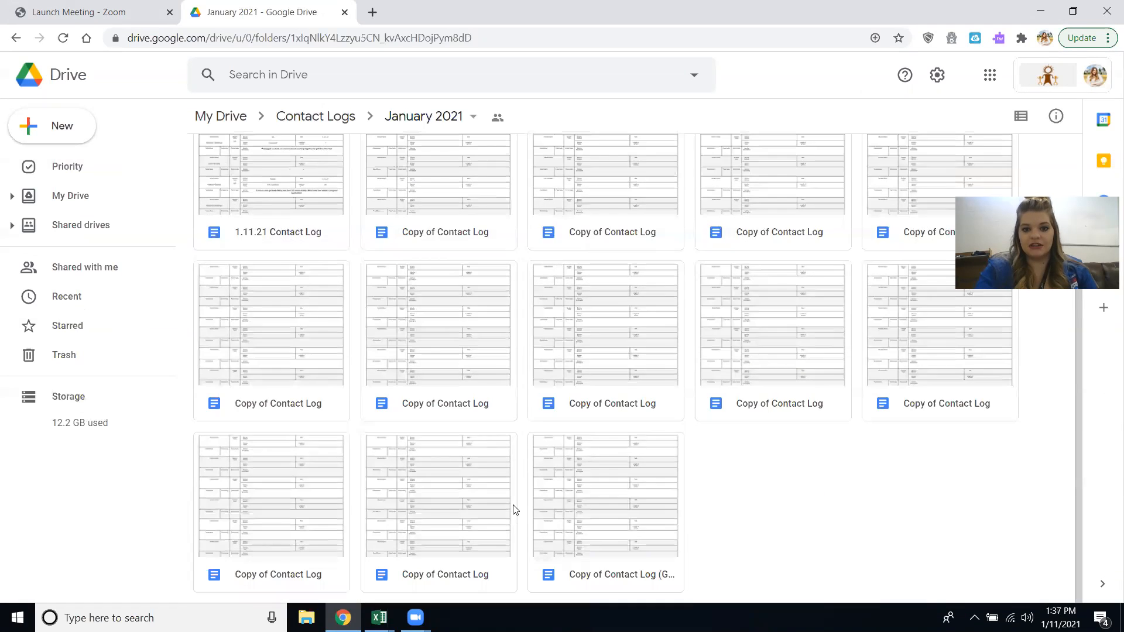
double_click(441, 192)
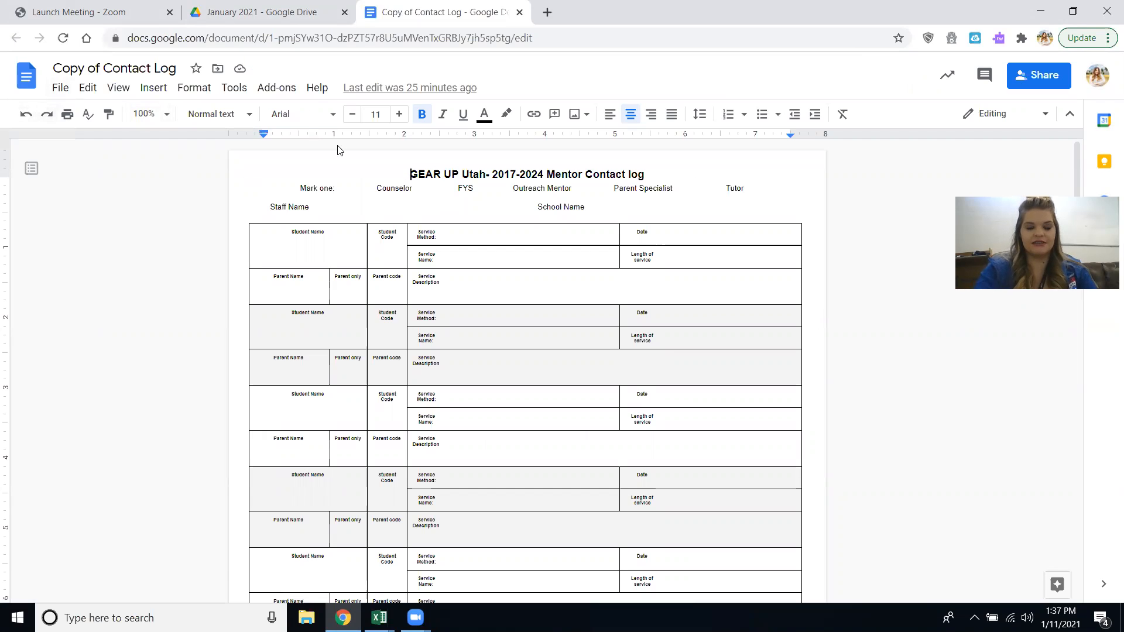
scroll(287, 445, "down", 10)
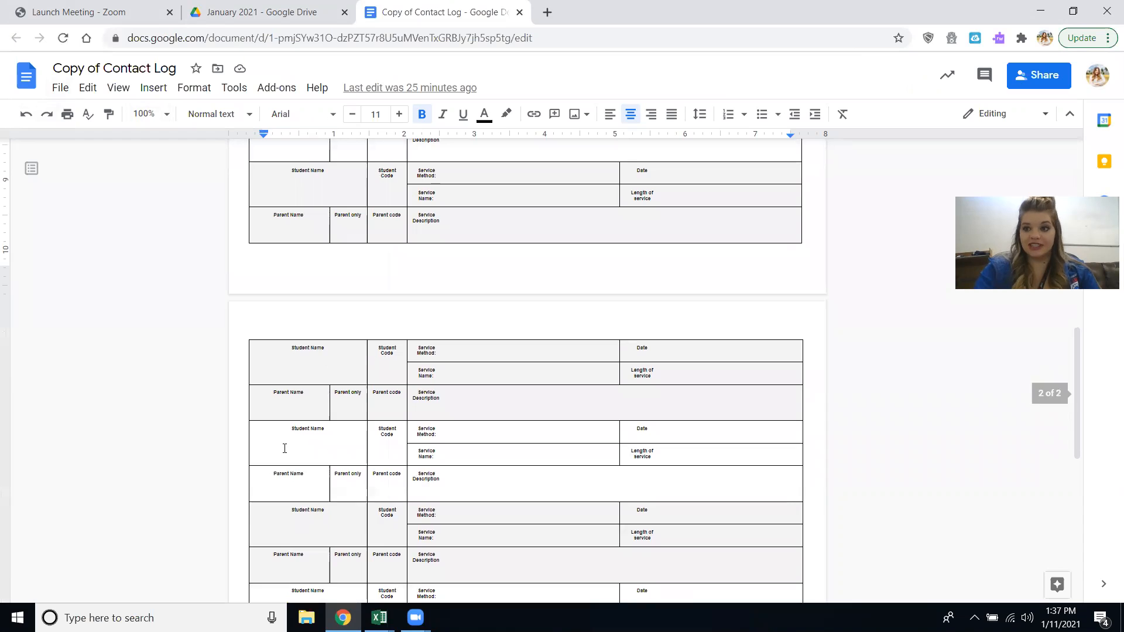
scroll(285, 448, "down", 7)
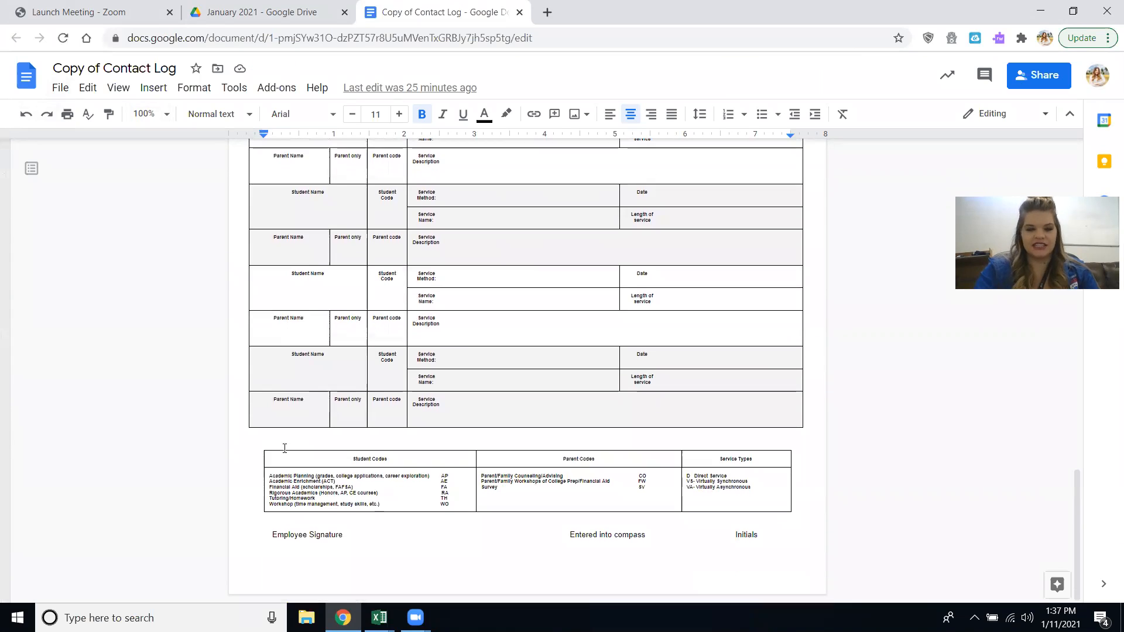
scroll(285, 448, "up", 15)
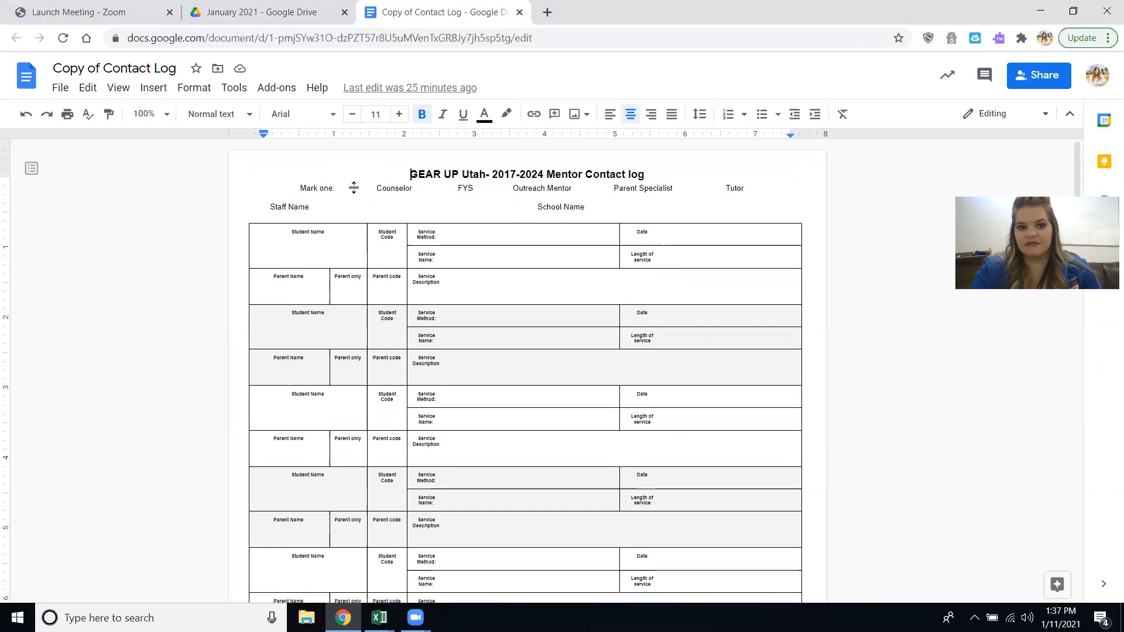
- Undo the accidental row resize and mark Counselor with an X beside Mark one
left_click_drag(353, 187, 358, 169)
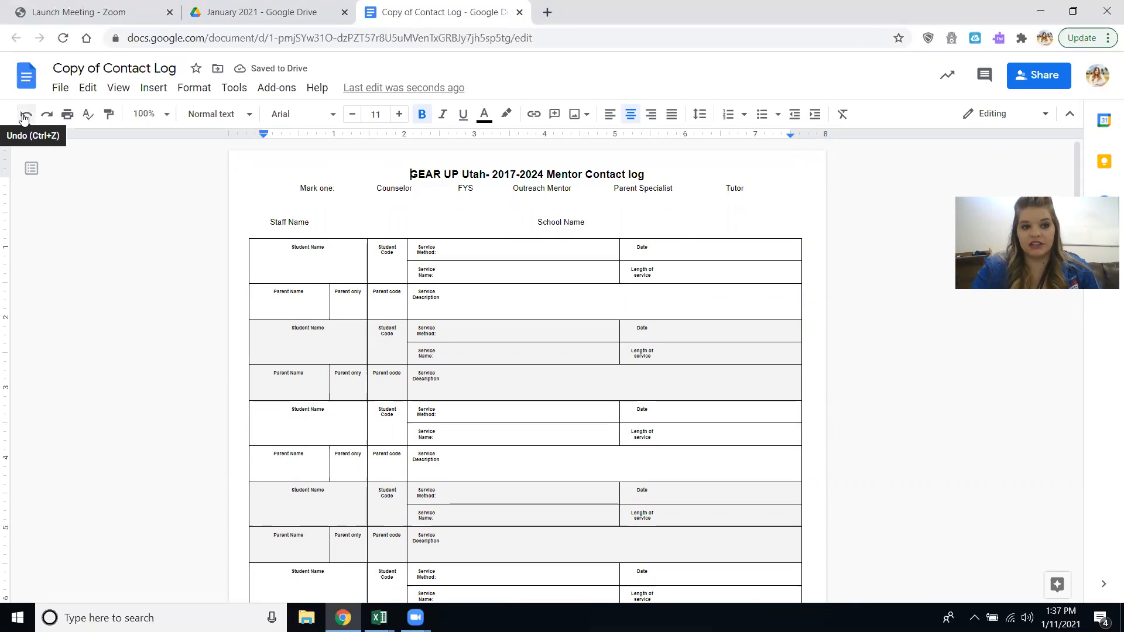
left_click(24, 117)
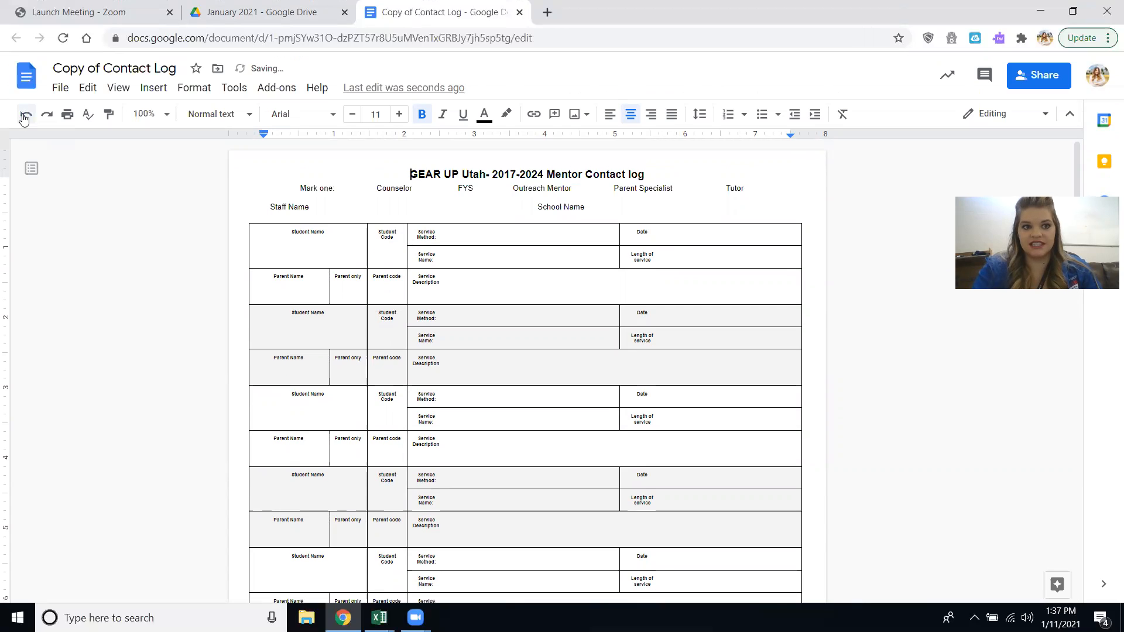
left_click(357, 187)
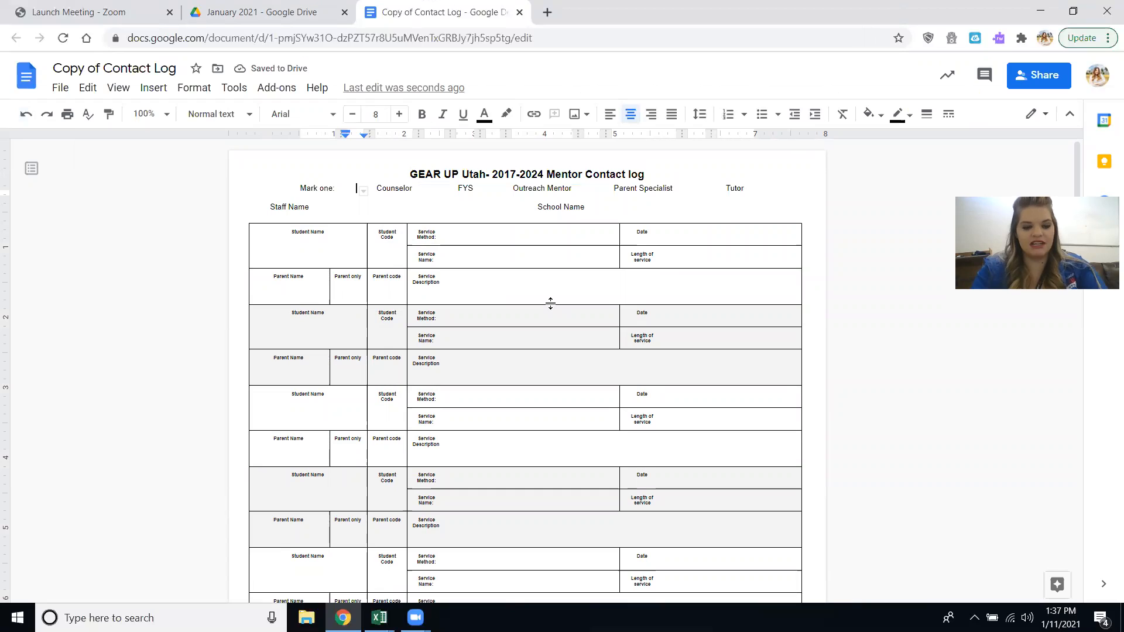
type("X")
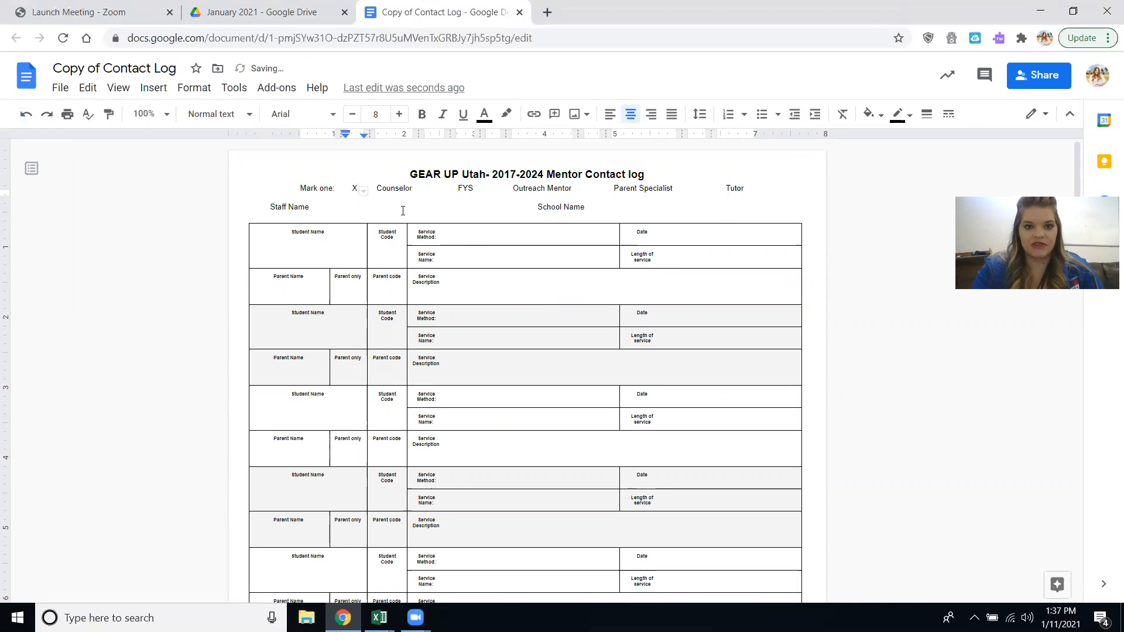
- Enter the staff member's name and San Juan High School as the school name
left_click(403, 208)
type("Shara ly")
key("BackSpace")
key("BackSpace")
type("Lyman")
left_click(615, 210)
type("San Juan ")
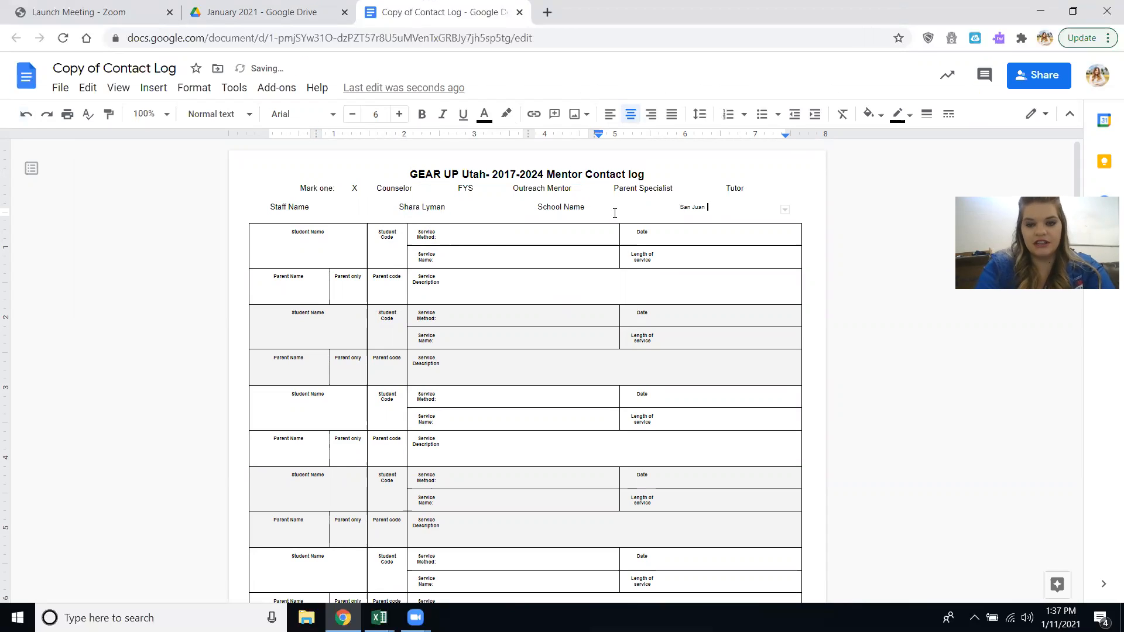
type("High School")
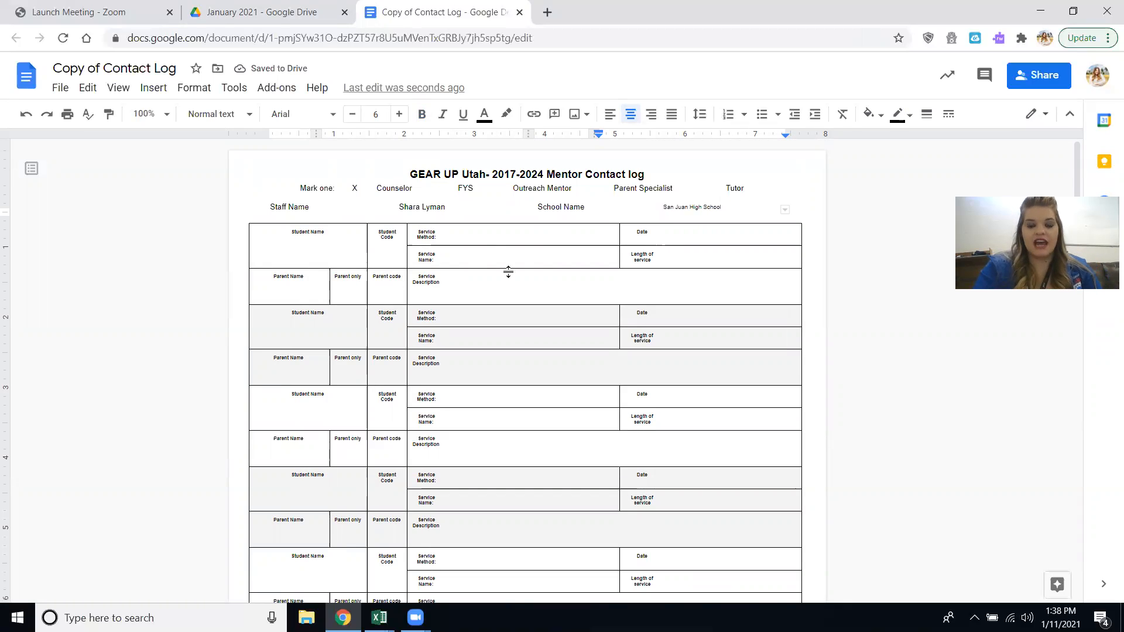
- Fill the first entry with a sample student name and parent first name
left_click(317, 255)
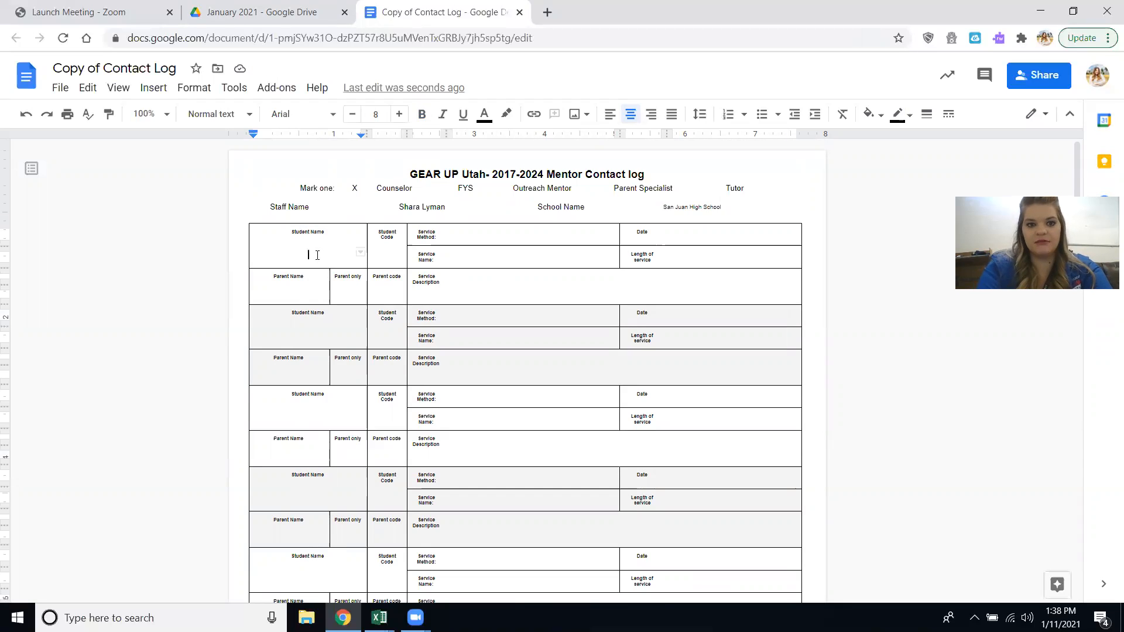
type("John Doe")
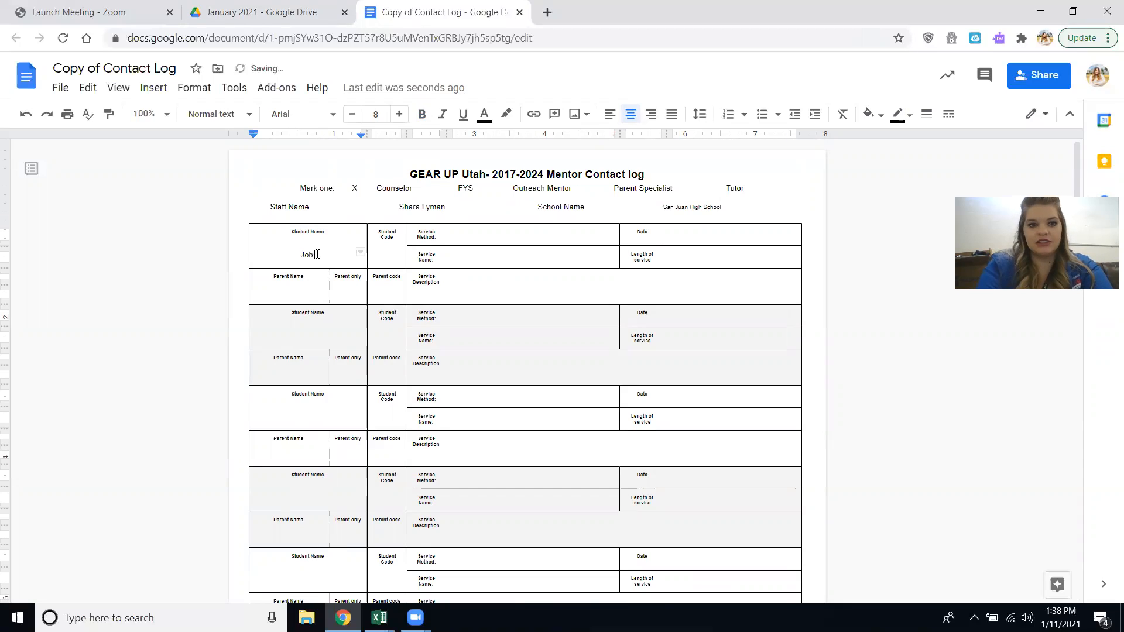
left_click(292, 293)
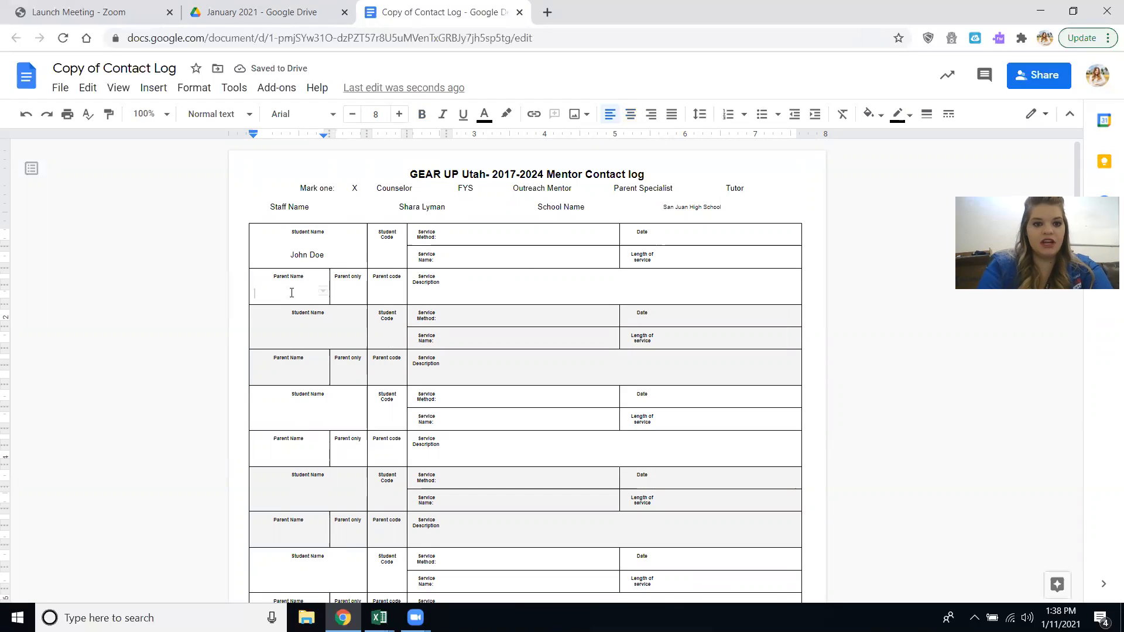
type("Jane")
- Try Yes and X in the Parent only cell, then leave it empty
left_click(347, 296)
type("Yes")
key("BackSpace")
key("BackSpace")
key("BackSpace")
type("X")
key("BackSpace")
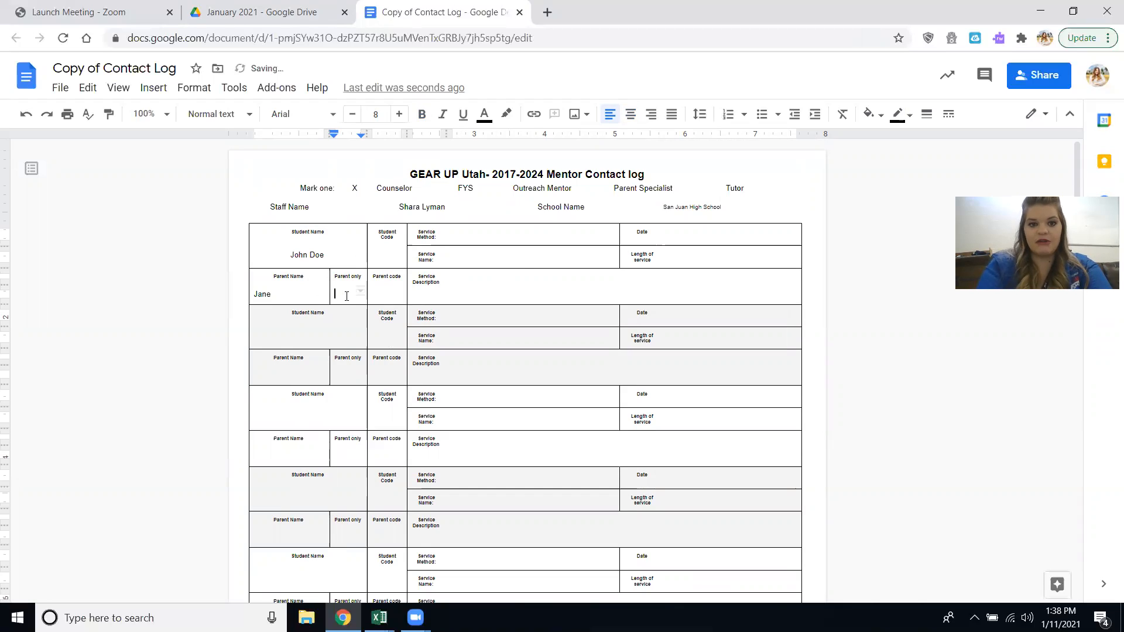
- Test Direct, VA and VS in the first Service Method cell, centering it, then clear it
left_click(517, 229)
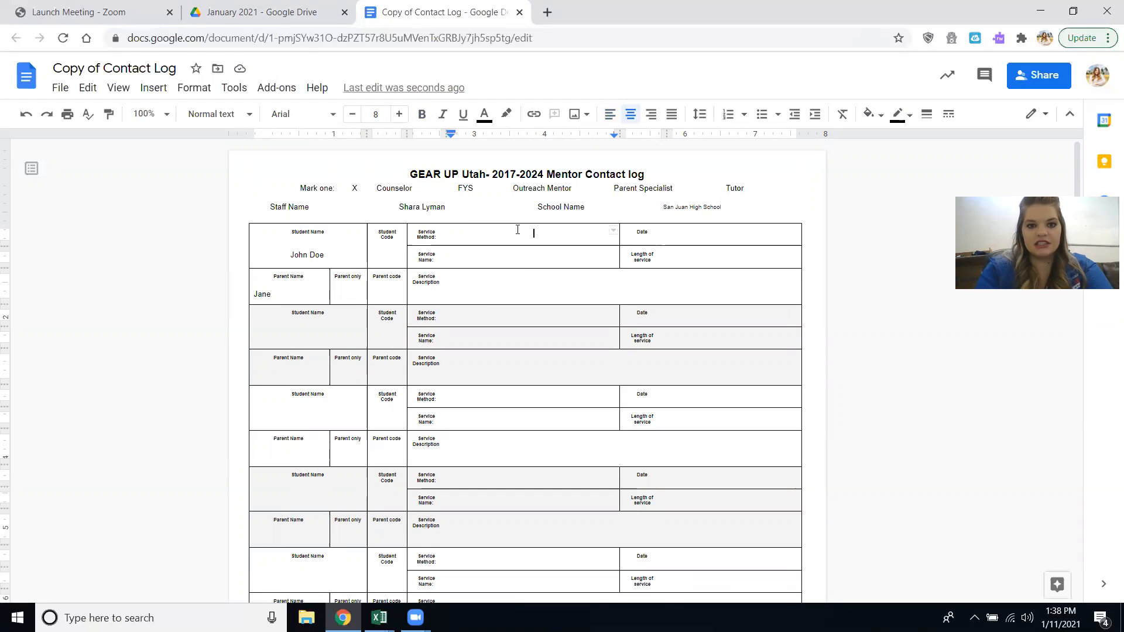
type("Direct")
key("BackSpace")
key("BackSpace")
key("BackSpace")
key("BackSpace")
key("BackSpace")
key("BackSpace")
type("VA")
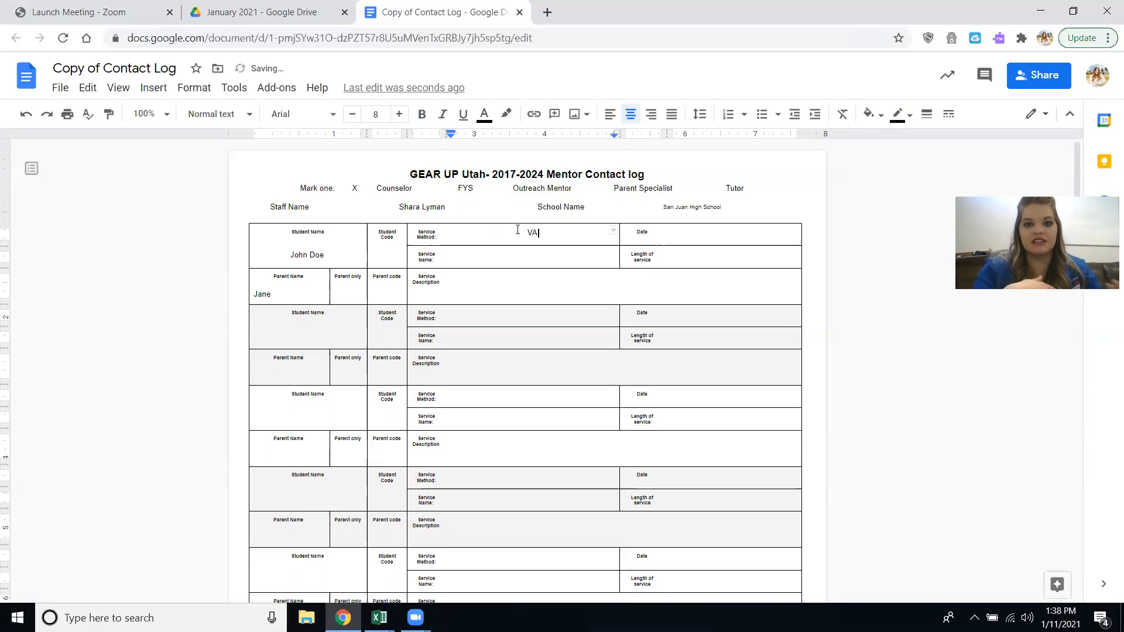
key("BackSpace")
key("BackSpace")
key("BackSpace")
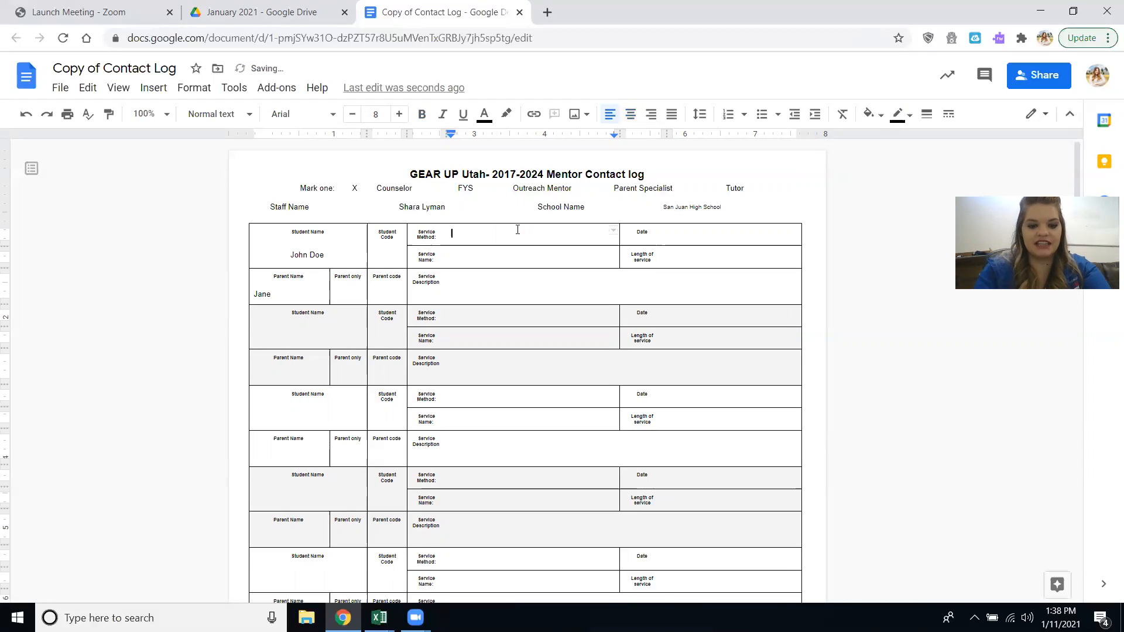
left_click(631, 113)
type("VS")
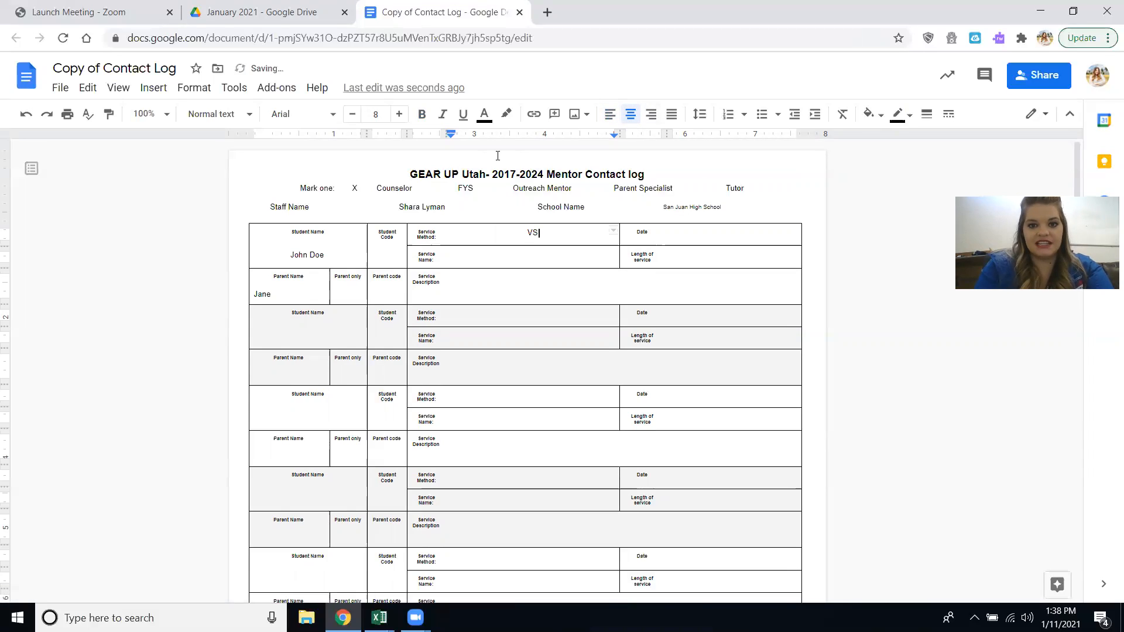
key("BackSpace")
key("BackSpace")
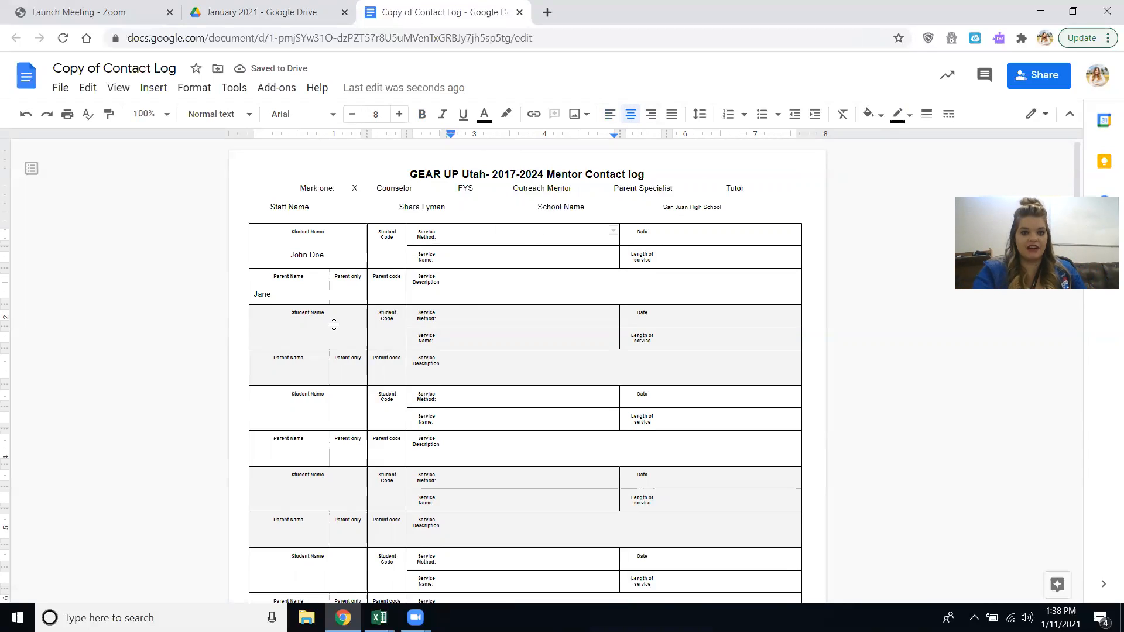
- Test text and alignment in the second Student Name cell, leaving it empty and left-aligned
left_click(306, 342)
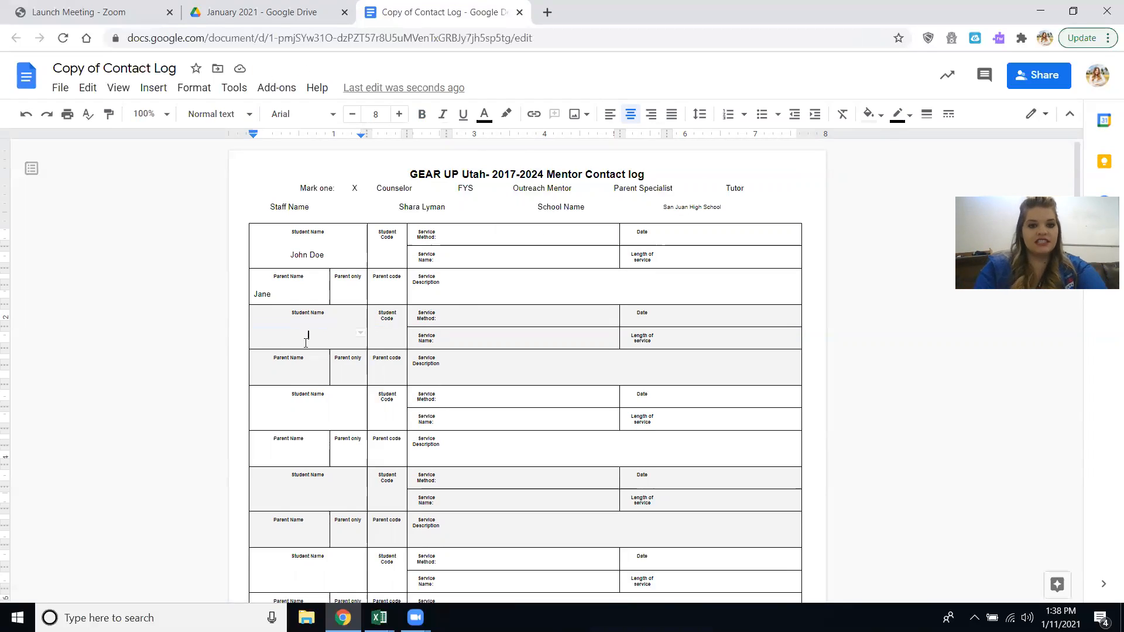
type("alsdkfjasldfj")
key("BackSpace")
key("BackSpace")
key("BackSpace")
key("BackSpace")
key("BackSpace")
key("BackSpace")
key("BackSpace")
key("BackSpace")
key("BackSpace")
key("BackSpace")
key("BackSpace")
key("BackSpace")
key("BackSpace")
key("ctrl+shift+l")
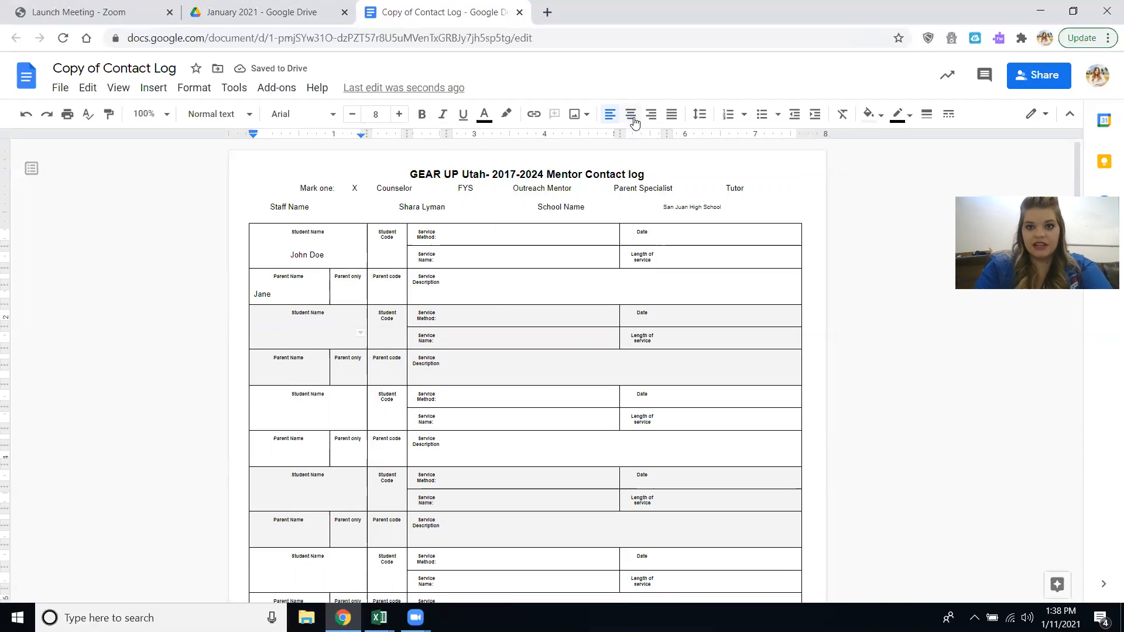
left_click(631, 117)
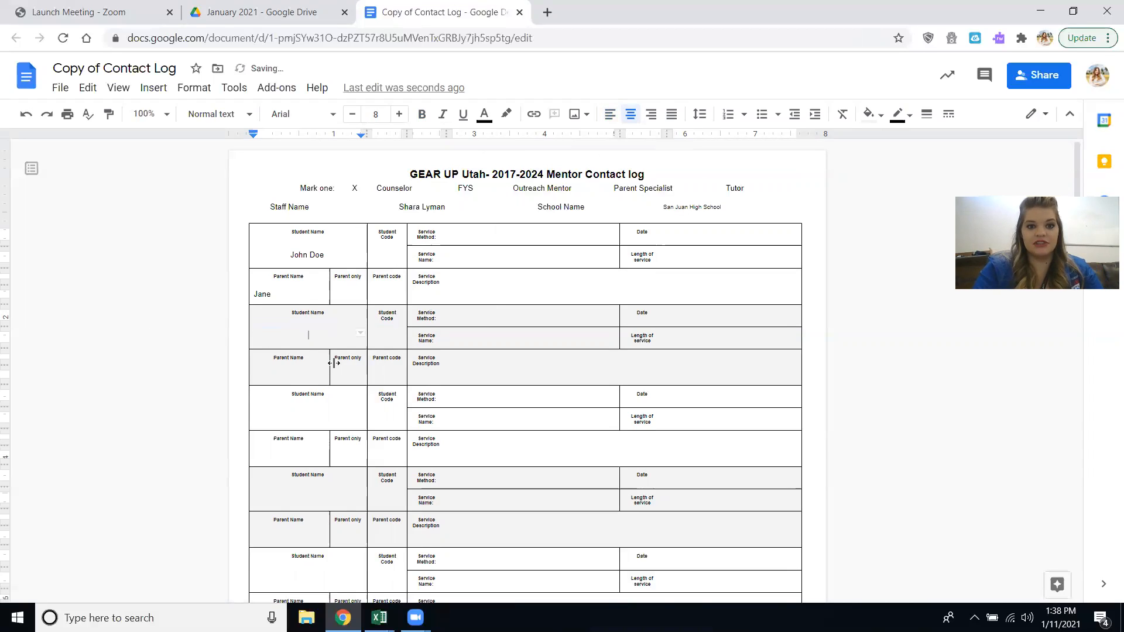
key("ctrl+shift+l")
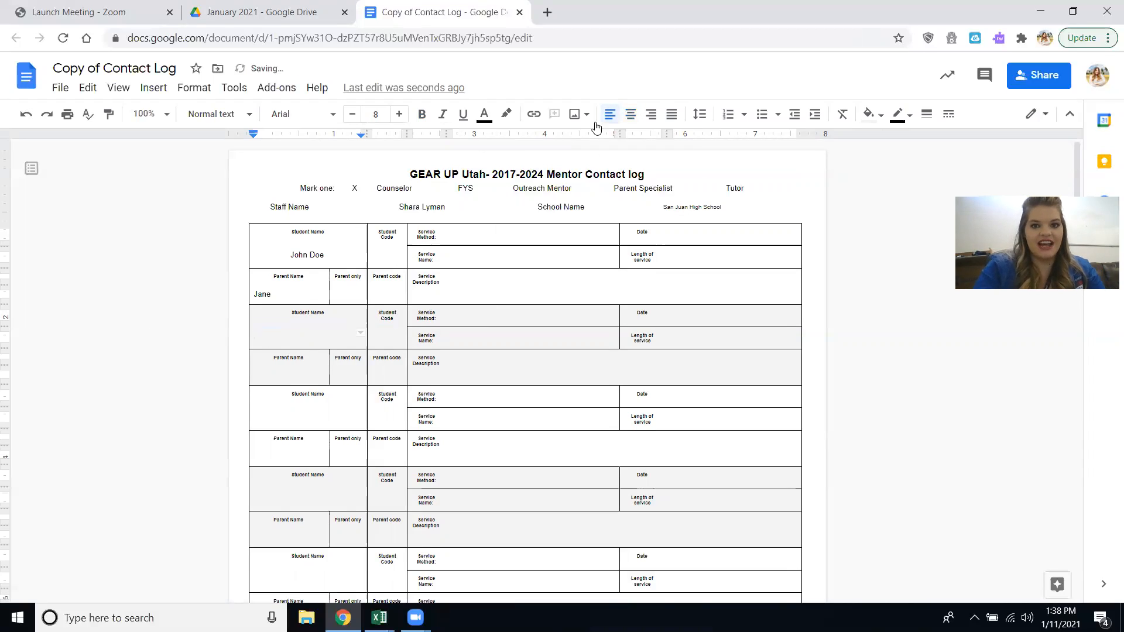
- Undo the alignment change and move to the bottom of the log
left_click(26, 114)
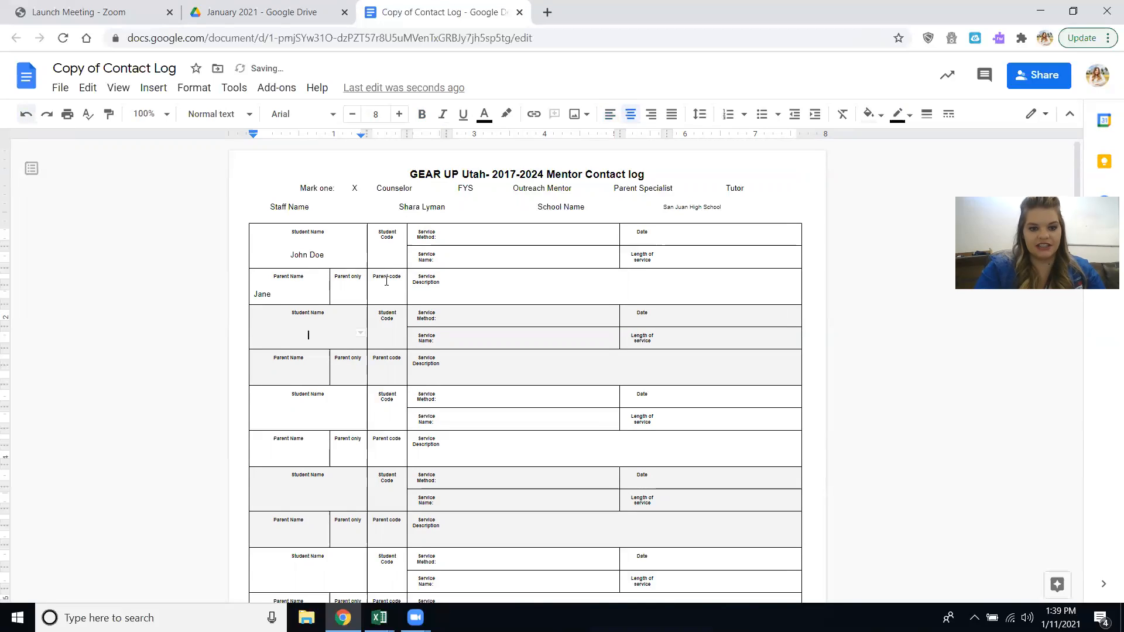
scroll(387, 281, "down", 5)
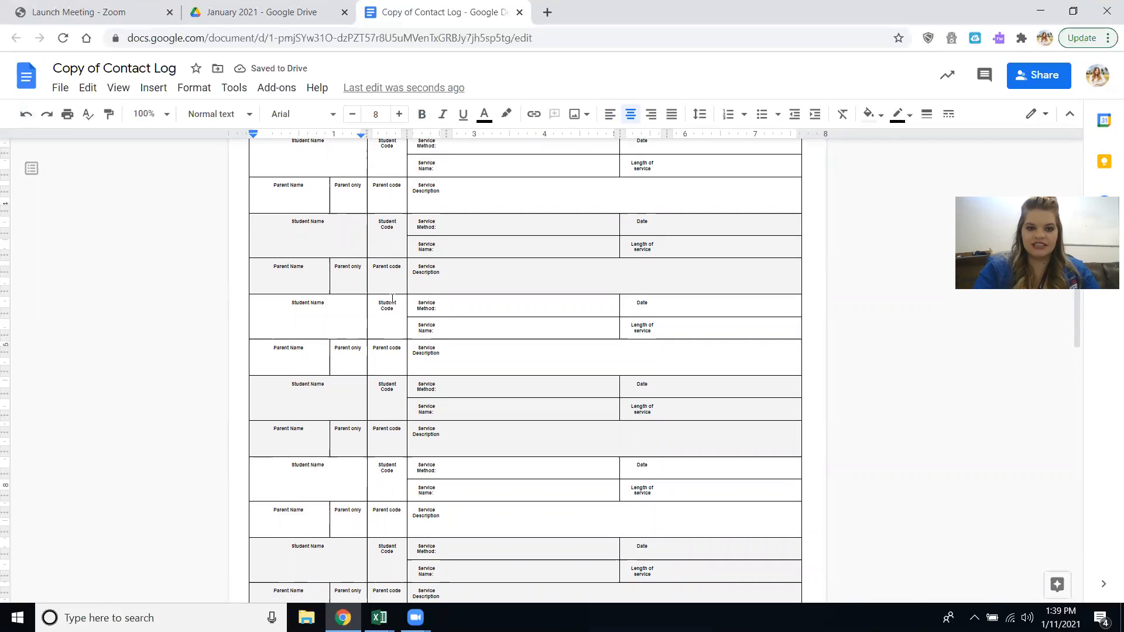
scroll(393, 299, "down", 1)
scroll(393, 299, "down", 2)
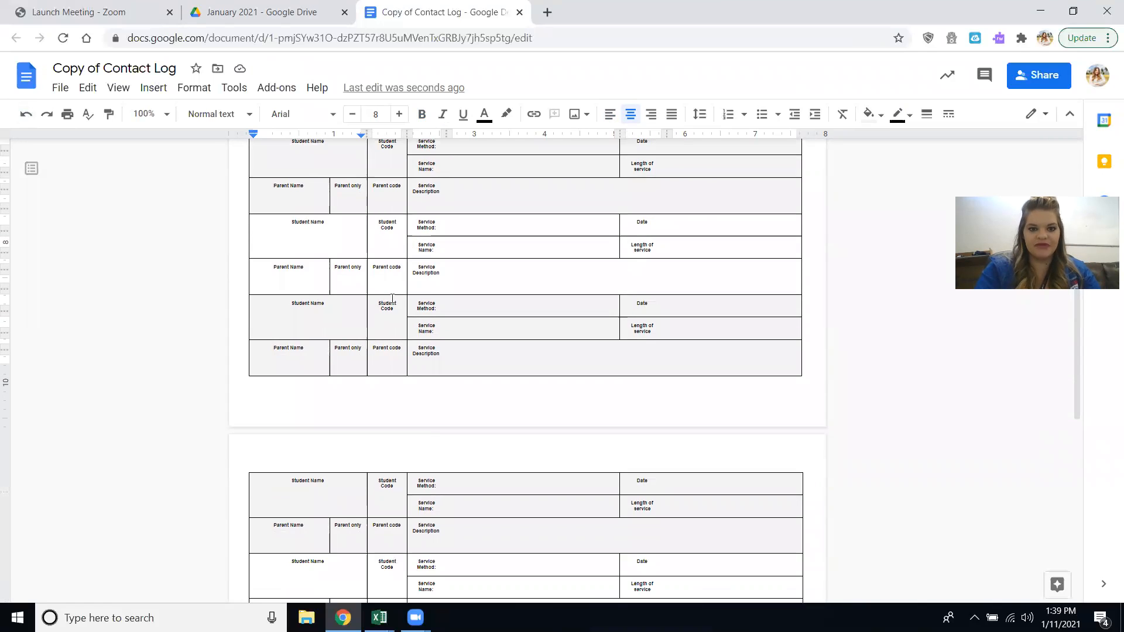
scroll(393, 299, "down", 6)
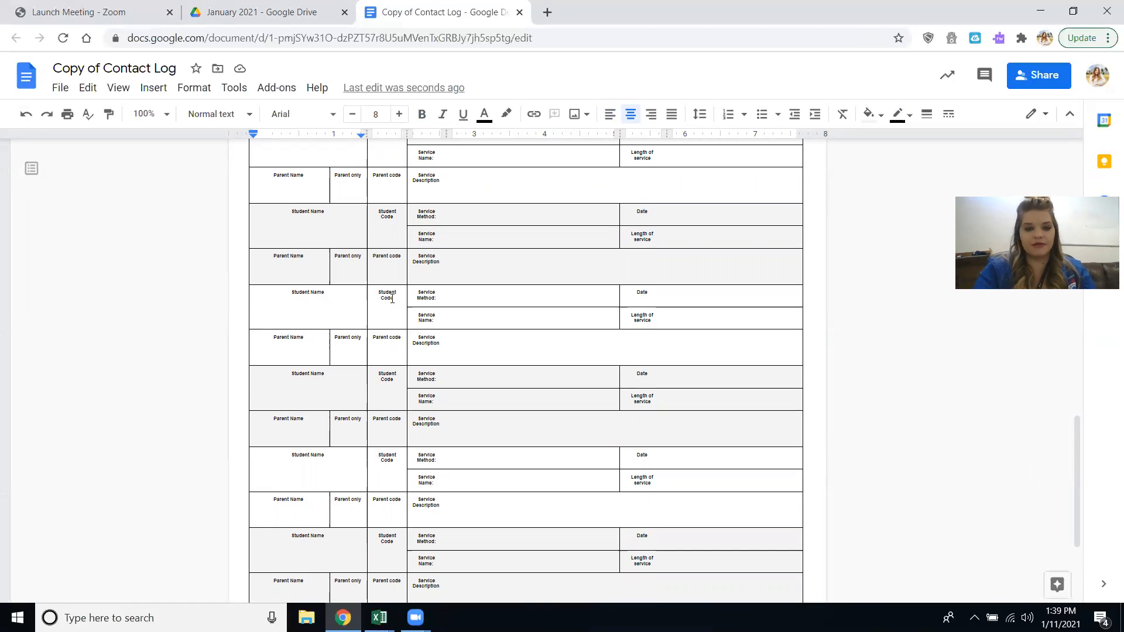
scroll(199, 351, "down", 5)
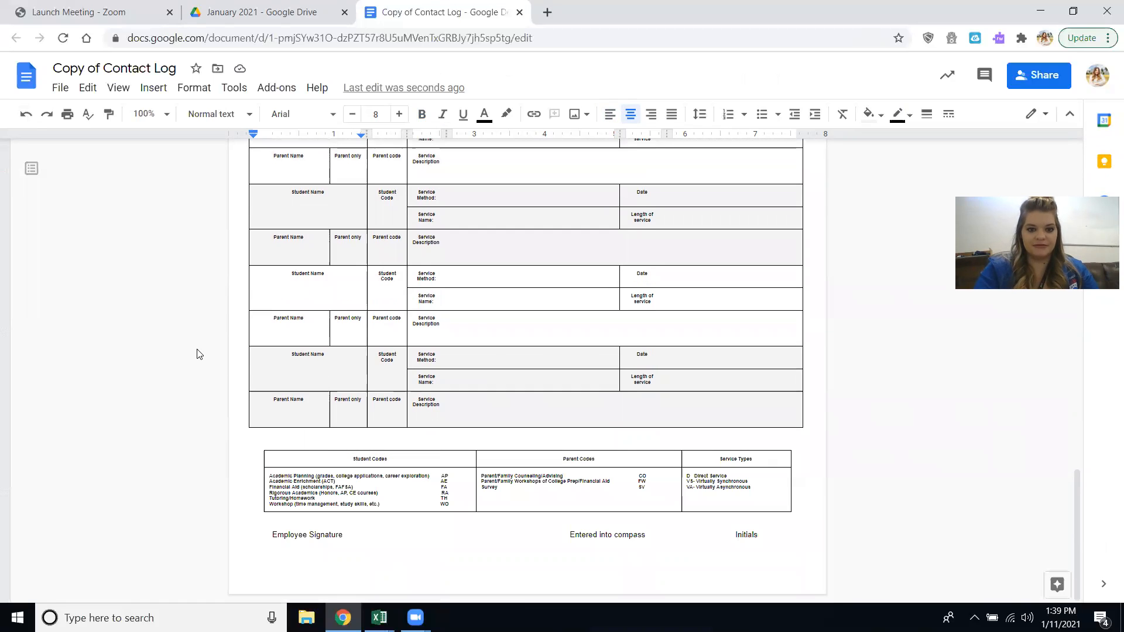
scroll(492, 492, "up", 5)
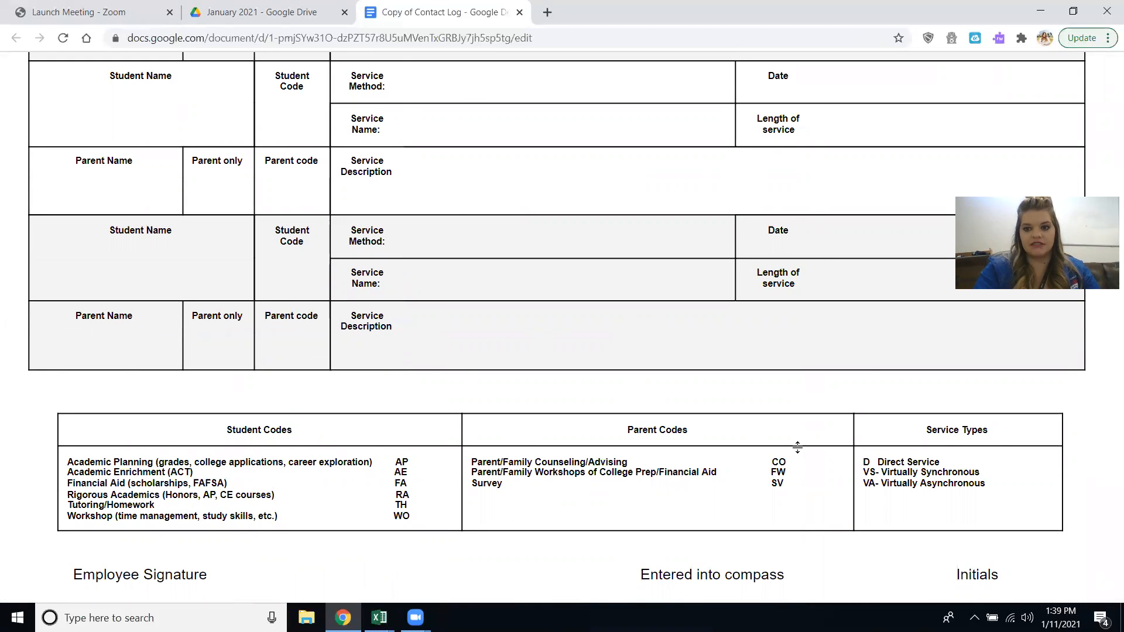
scroll(798, 447, "down", 5)
- Type the staff member's name in Homemade Apple font beside Employee Signature
left_click(375, 548)
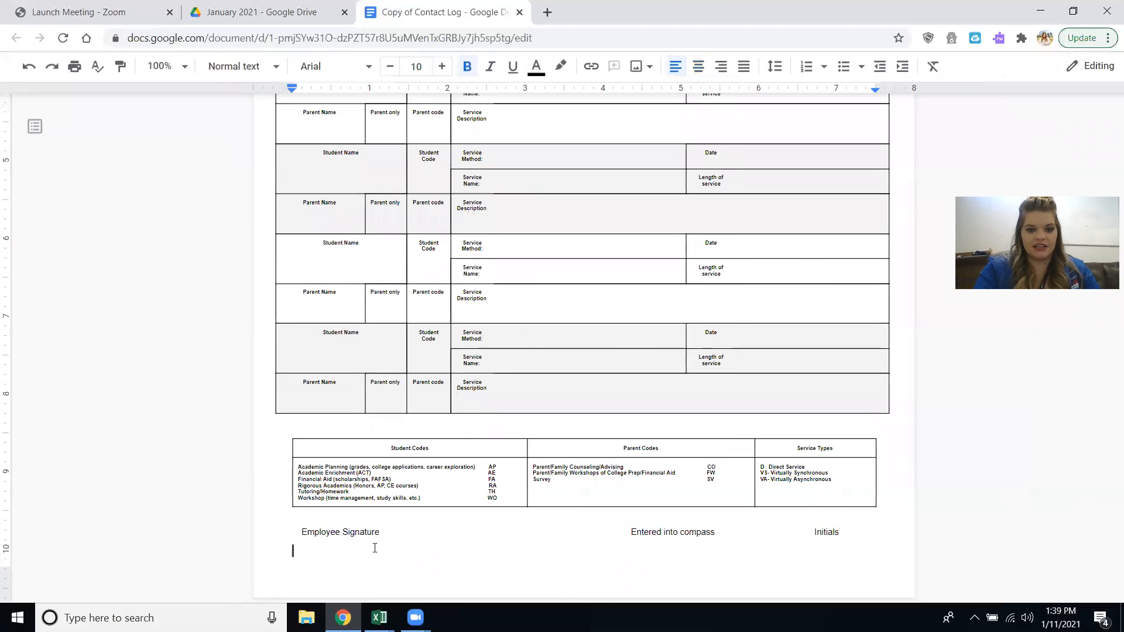
left_click(436, 533)
type("Shara Lyman")
key("BackSpace")
key("BackSpace")
key("BackSpace")
key("BackSpace")
key("BackSpace")
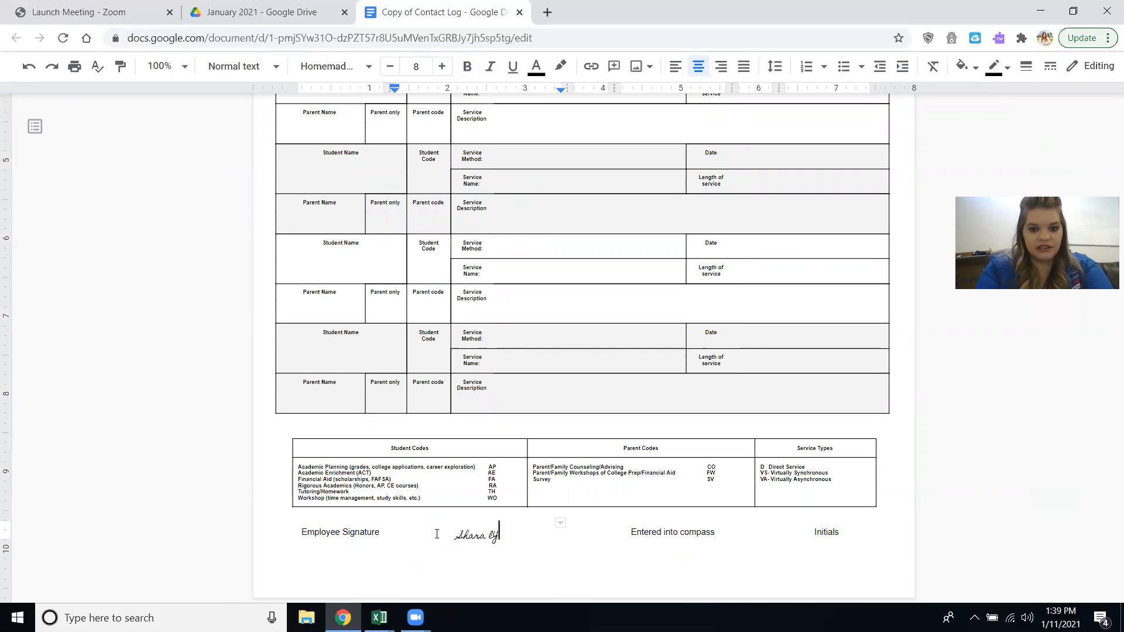
type("Lyman")
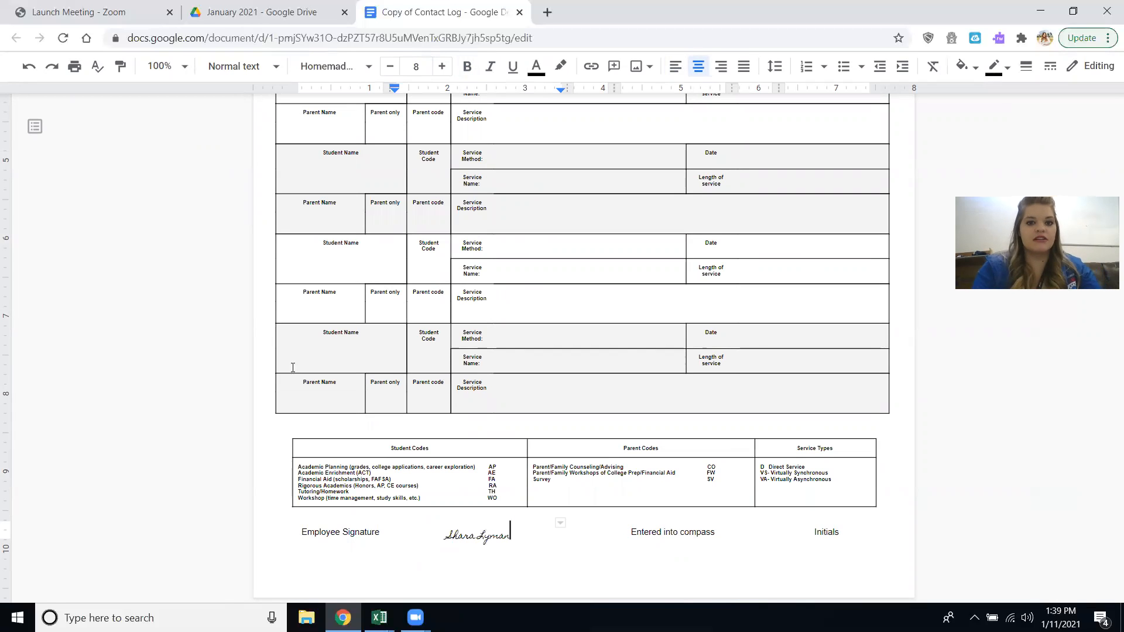
scroll(173, 306, "up", 8)
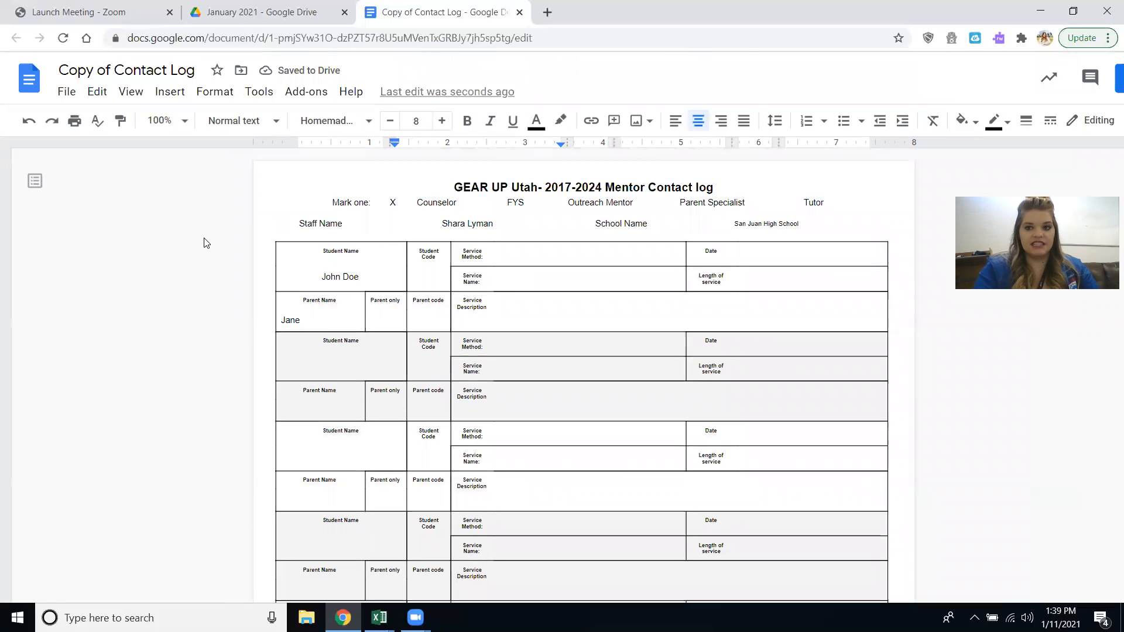
- Download the contact log as a PDF Document (.pdf)
left_click(69, 93)
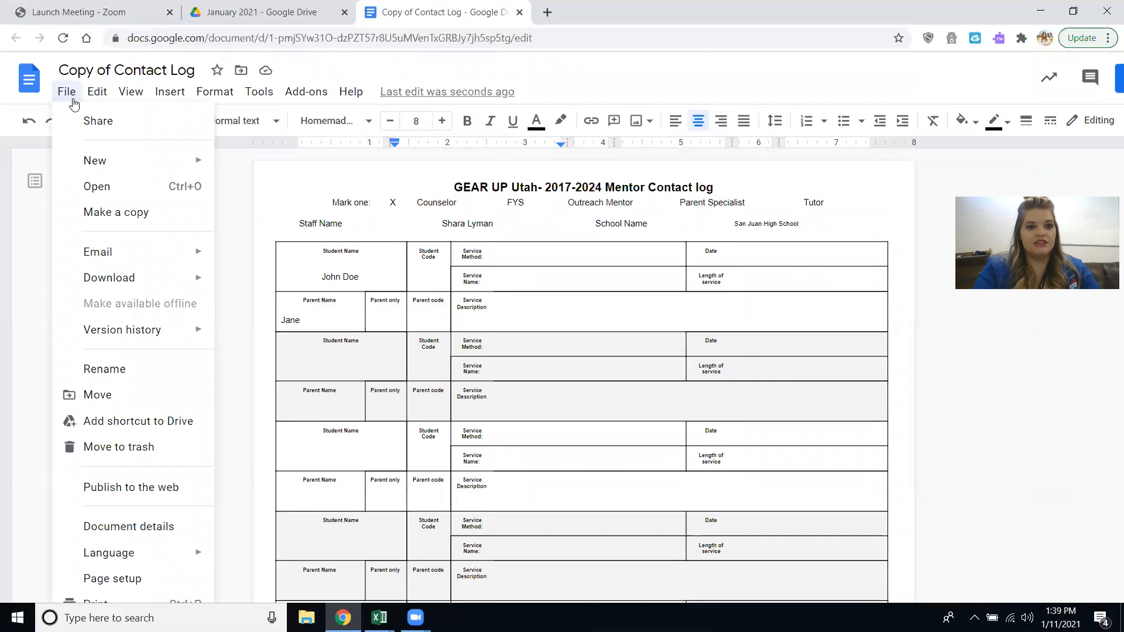
mouse_move(166, 285)
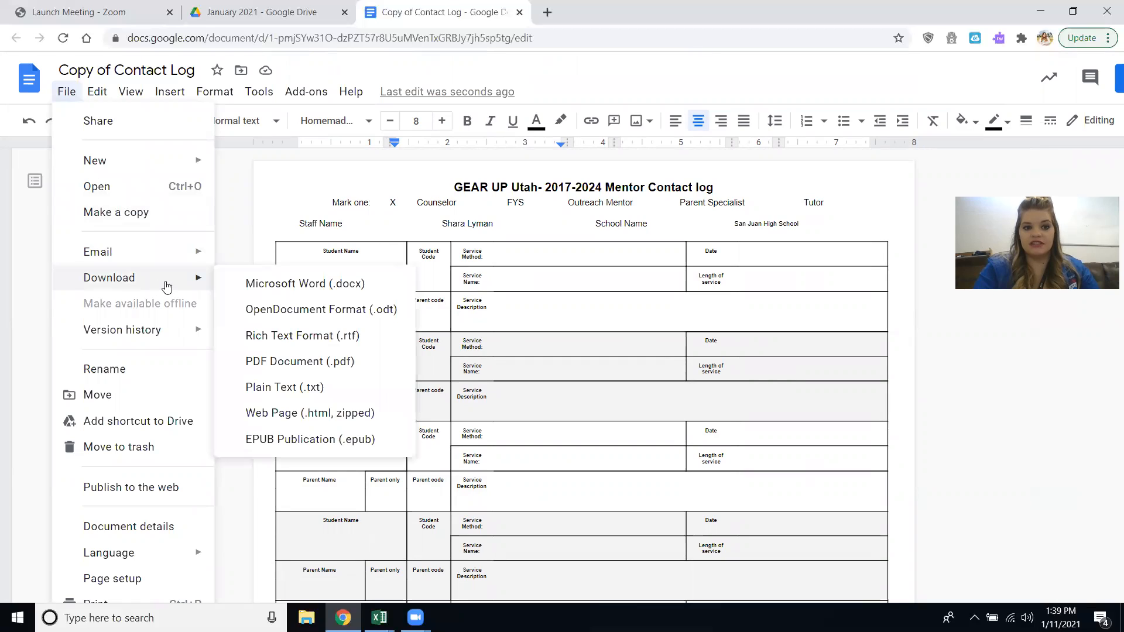
left_click(332, 368)
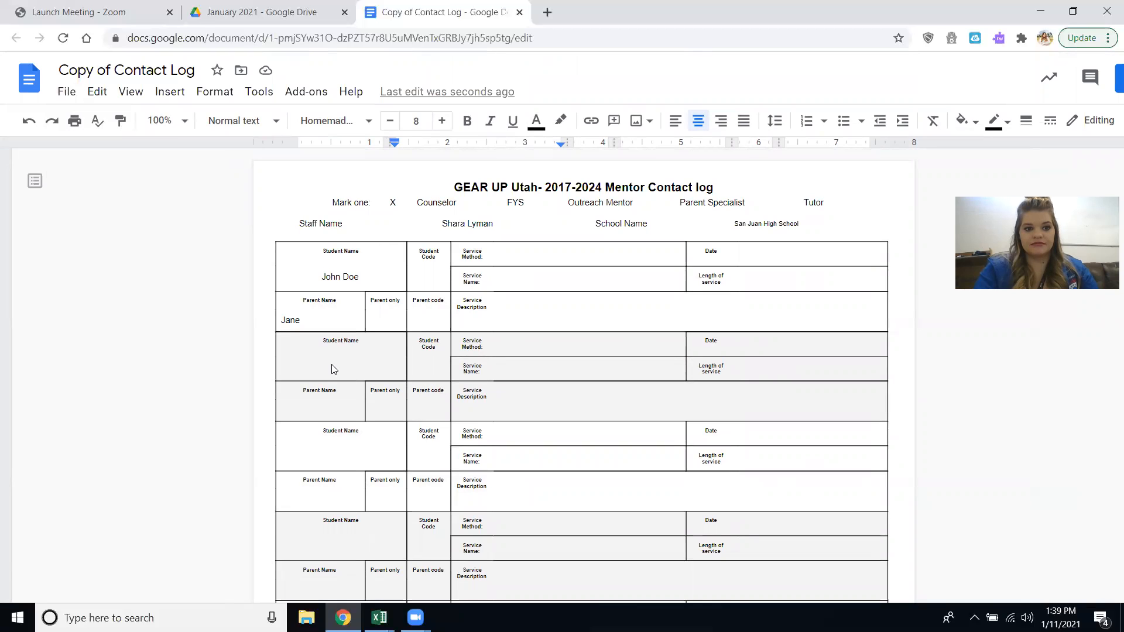
- Rename the document by replacing 'Copy of' with '1.11.21' in the title
left_click(106, 69)
left_click_drag(112, 68, 2, 80)
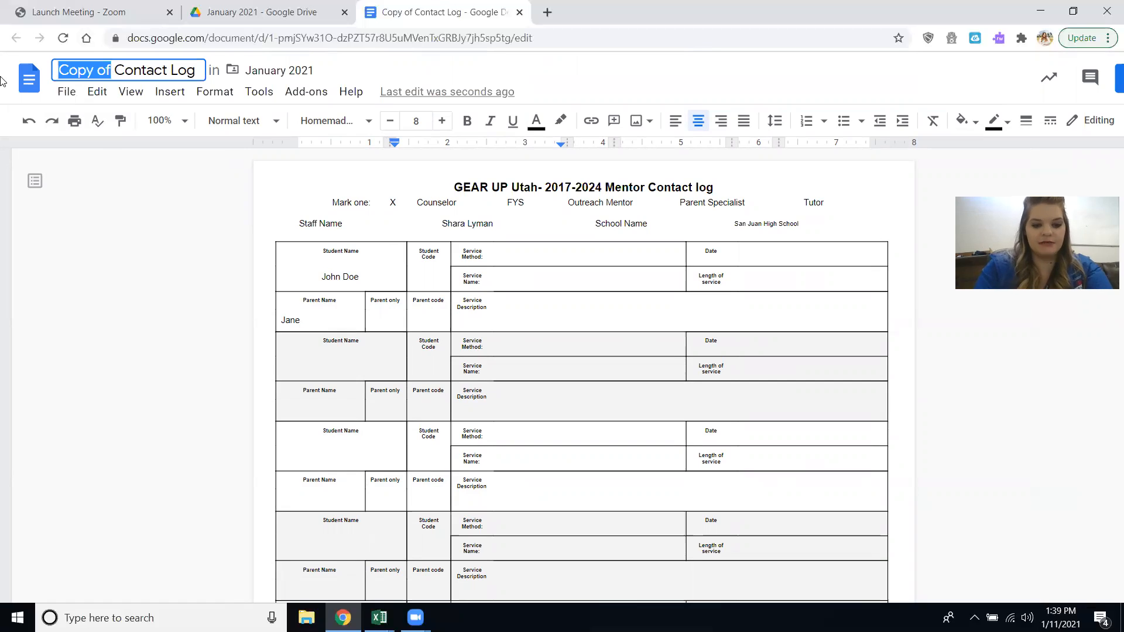
type("1.1")
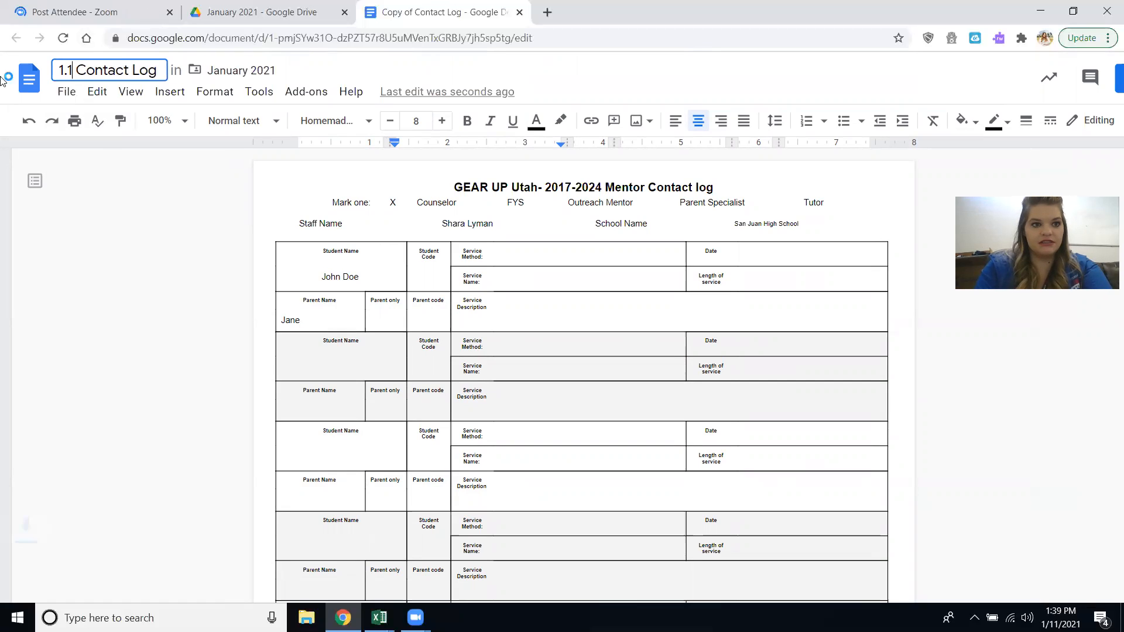
type("1.21")
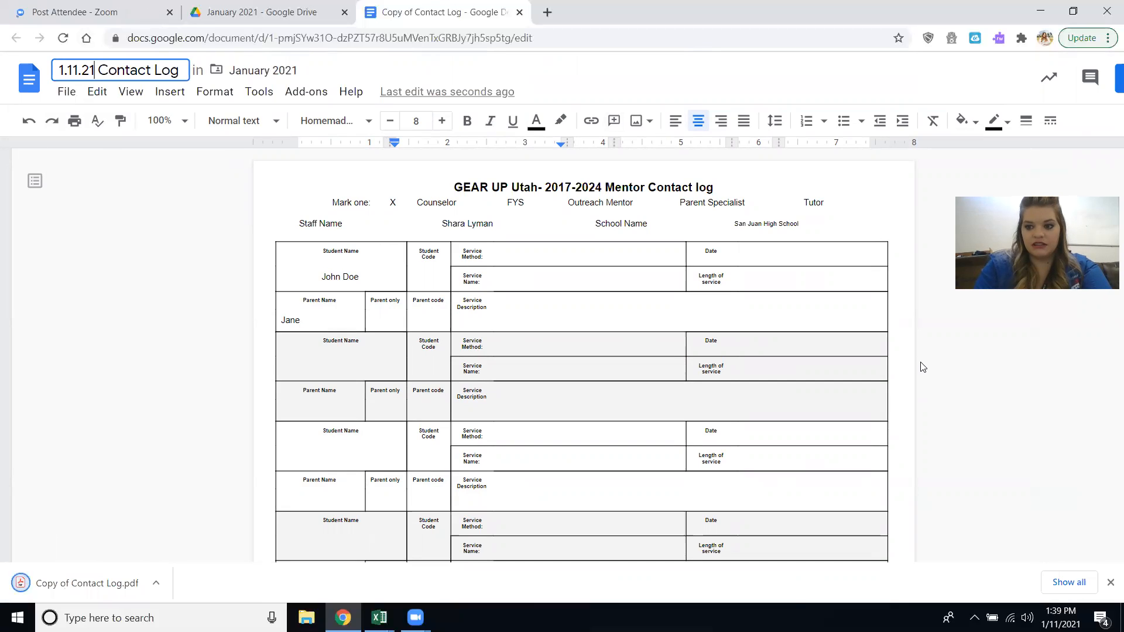
left_click(1110, 584)
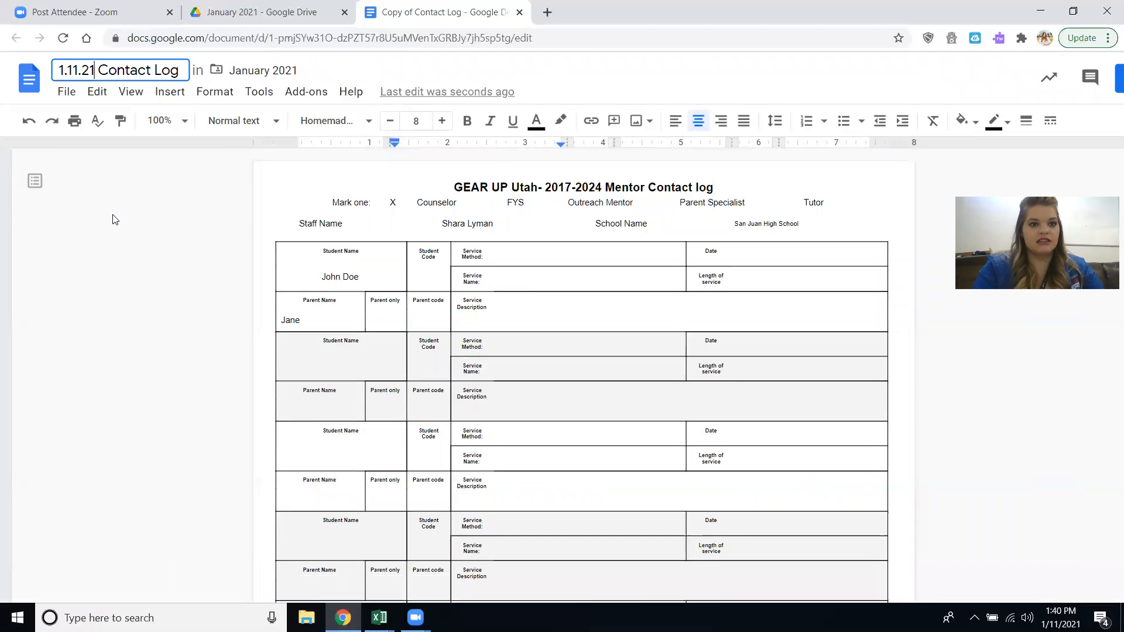
key("Return")
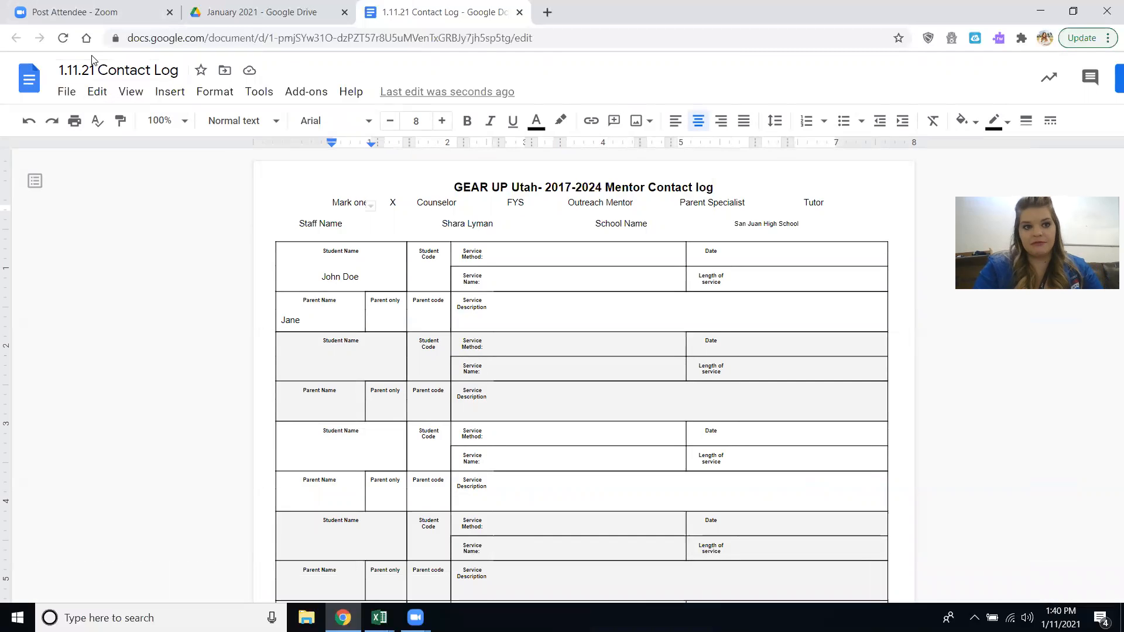
- Add the staff member's first name to the title and download the renamed log as PDF
left_click(180, 72)
type("Shara")
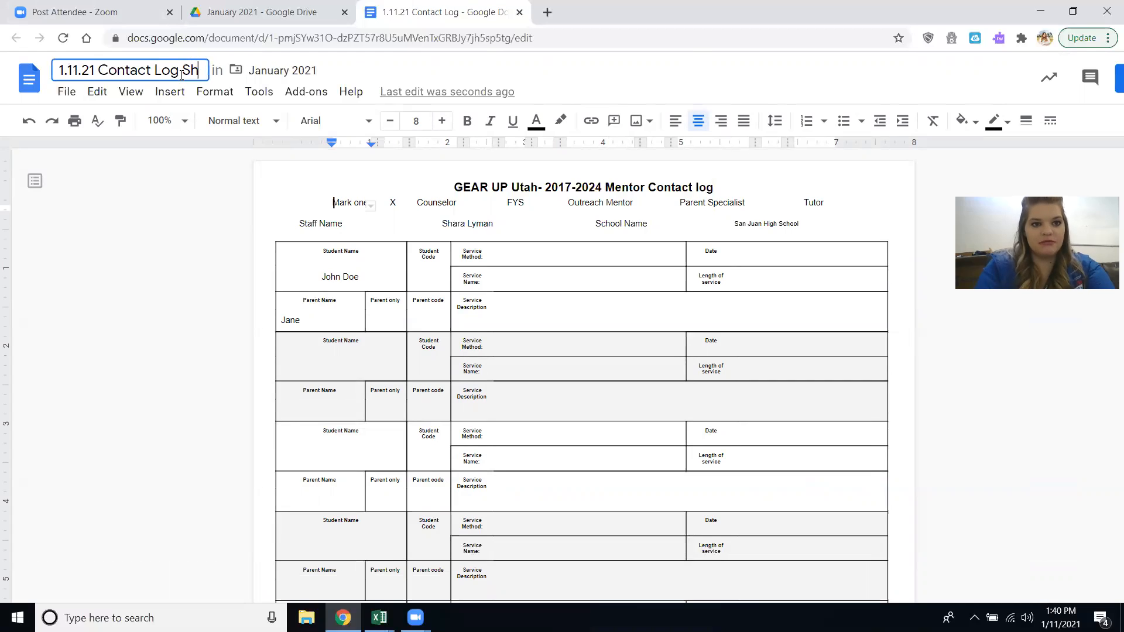
left_click(64, 92)
mouse_move(128, 278)
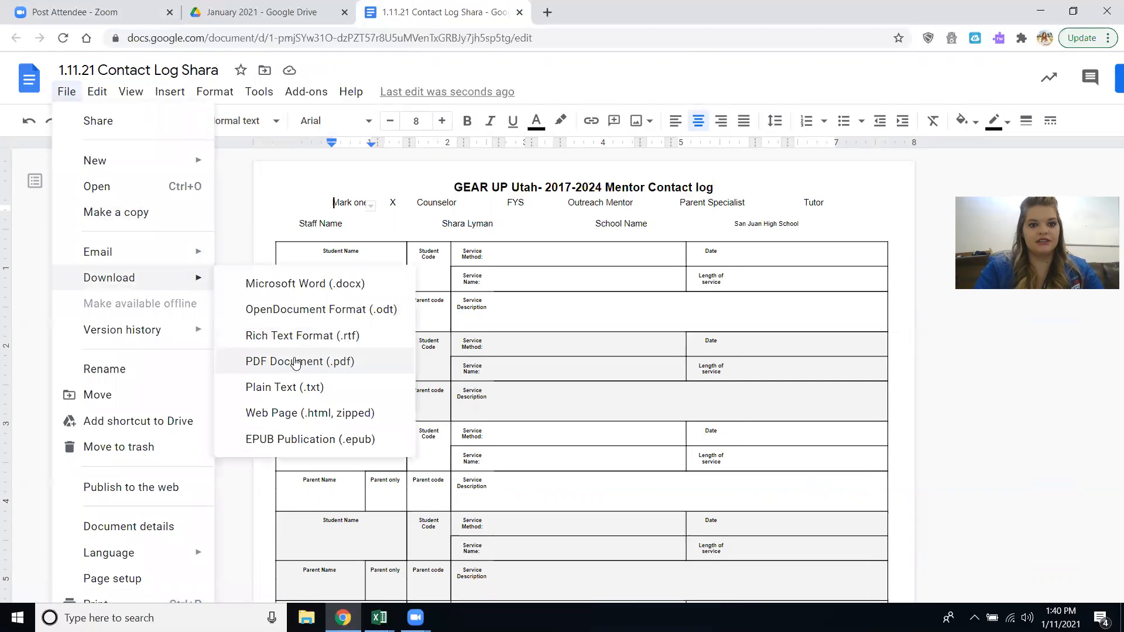
left_click(273, 365)
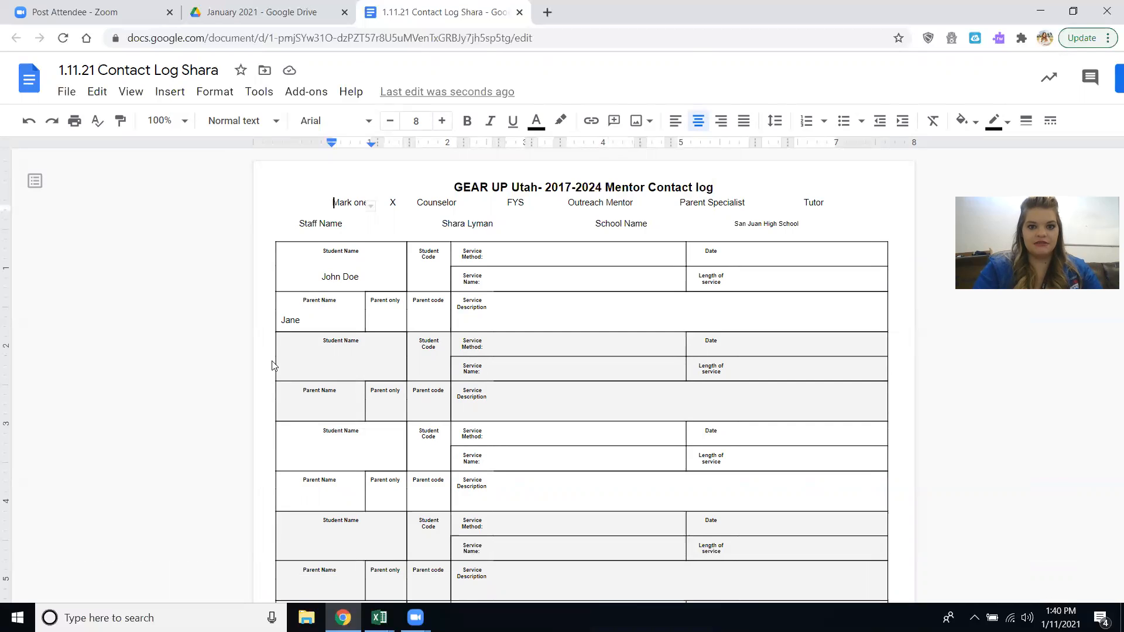
left_click(547, 17)
- Go to box.com and start signing in with the school Google account
type("box.com")
key("Return")
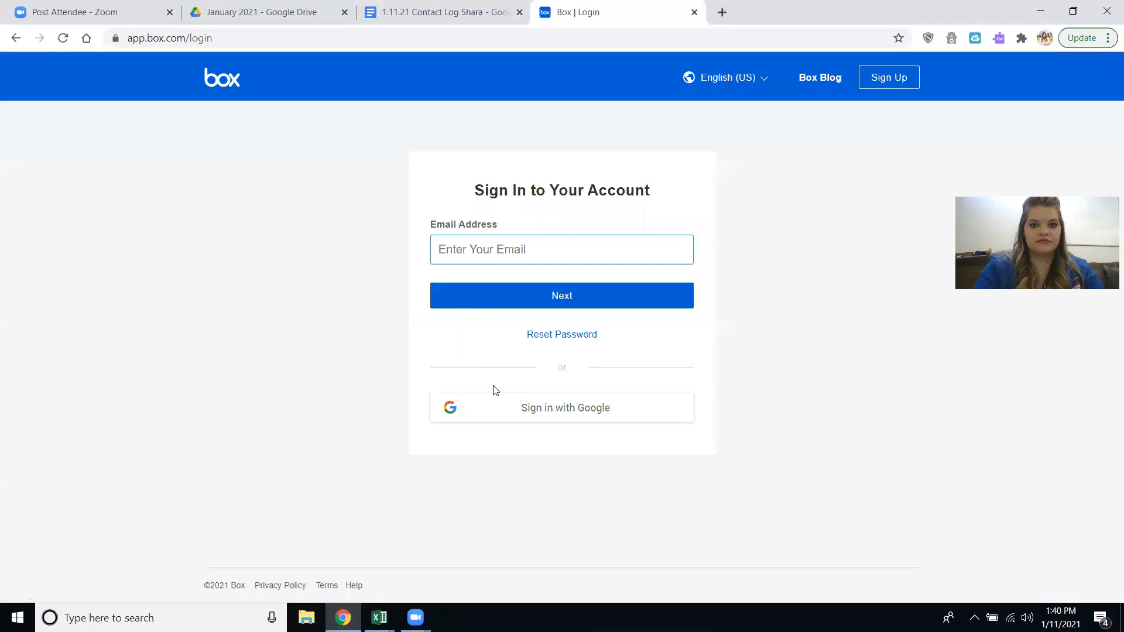
left_click(495, 407)
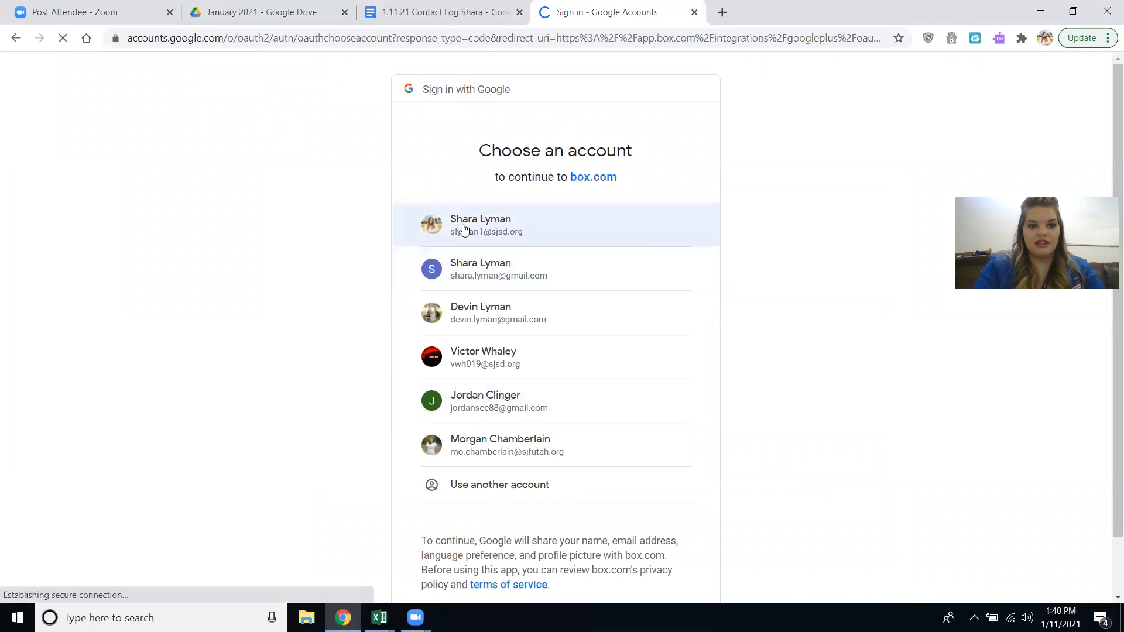
left_click(433, 227)
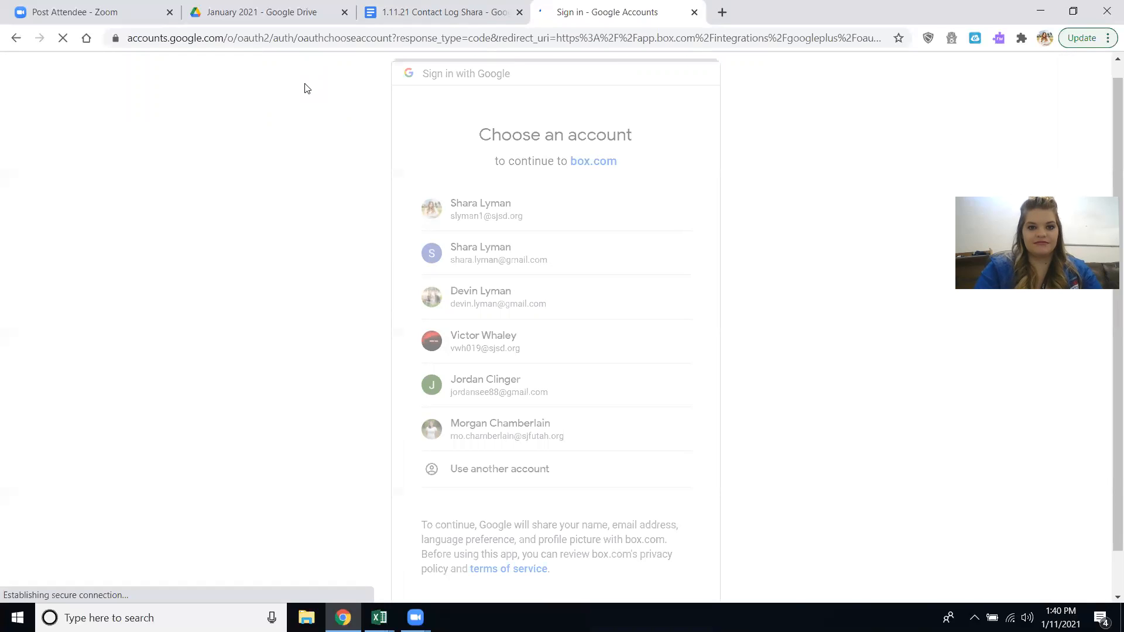
- Open the downloaded contact log PDF in a browser tab
left_click(410, 7)
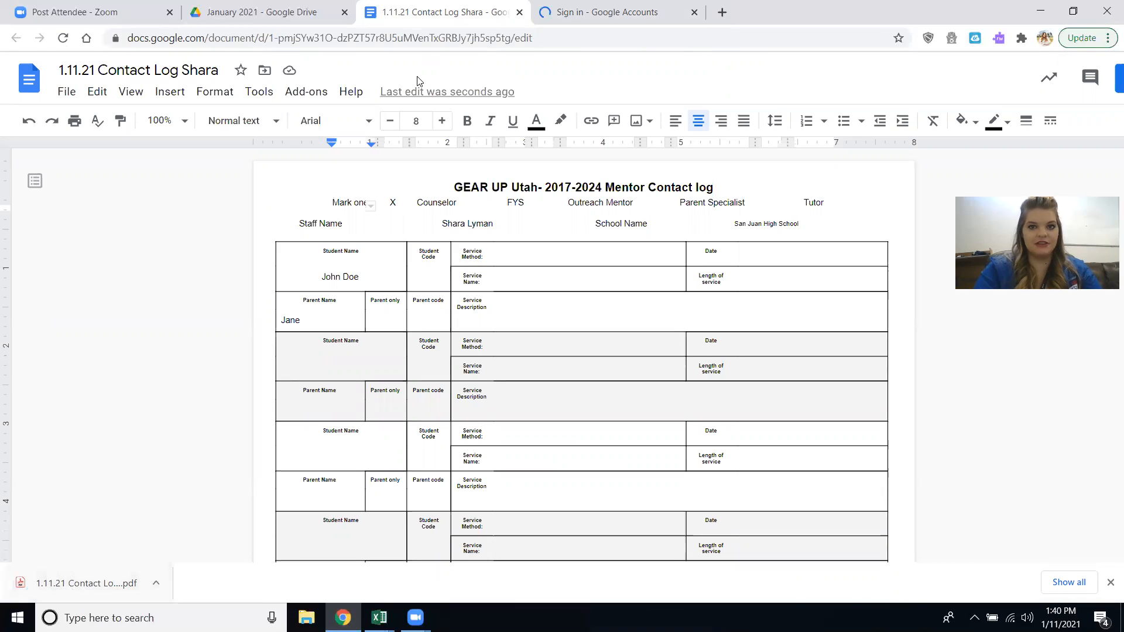
left_click(596, 9)
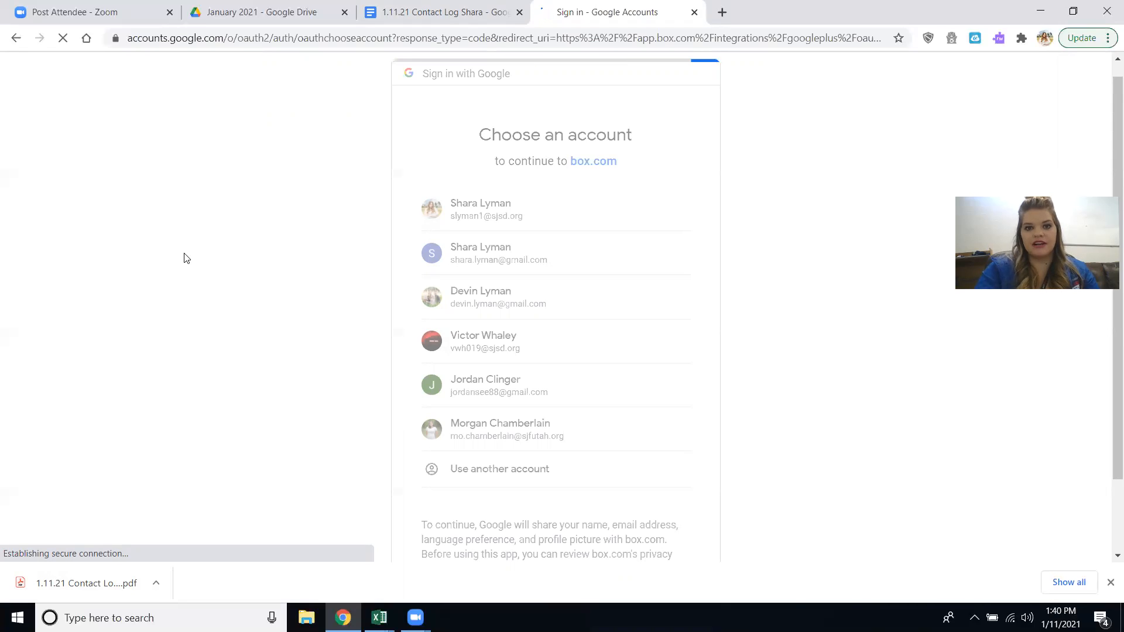
left_click_drag(66, 587, 489, 199)
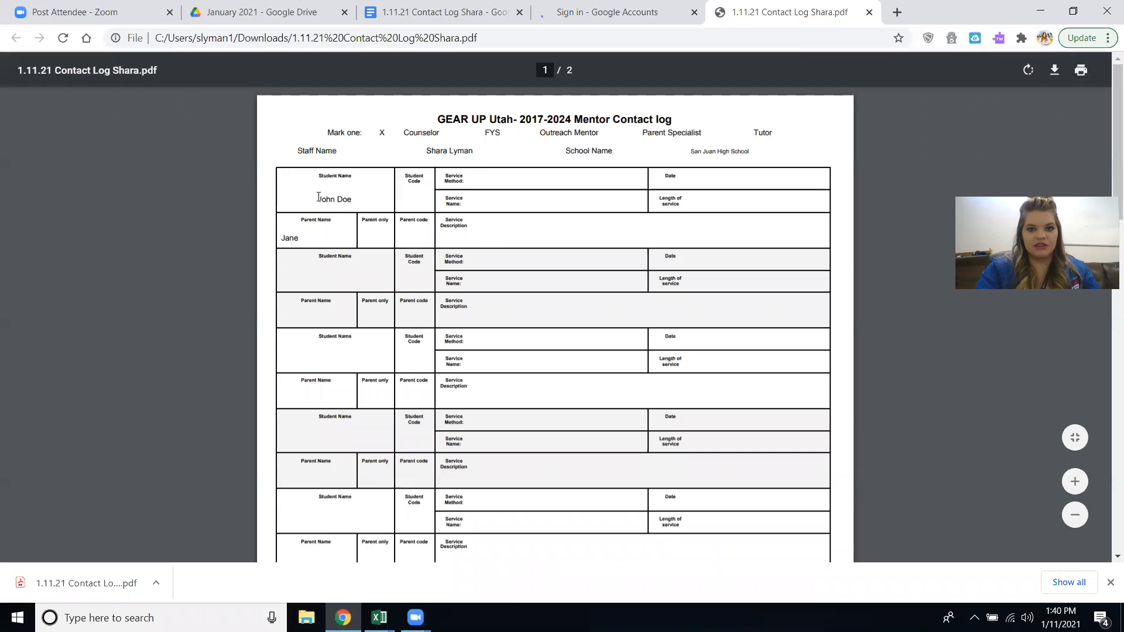
- Check the exported PDF, then view the renamed 1.11.21 Contact Log in the January 2021 folder
scroll(502, 400, "down", 3)
left_click(436, 8)
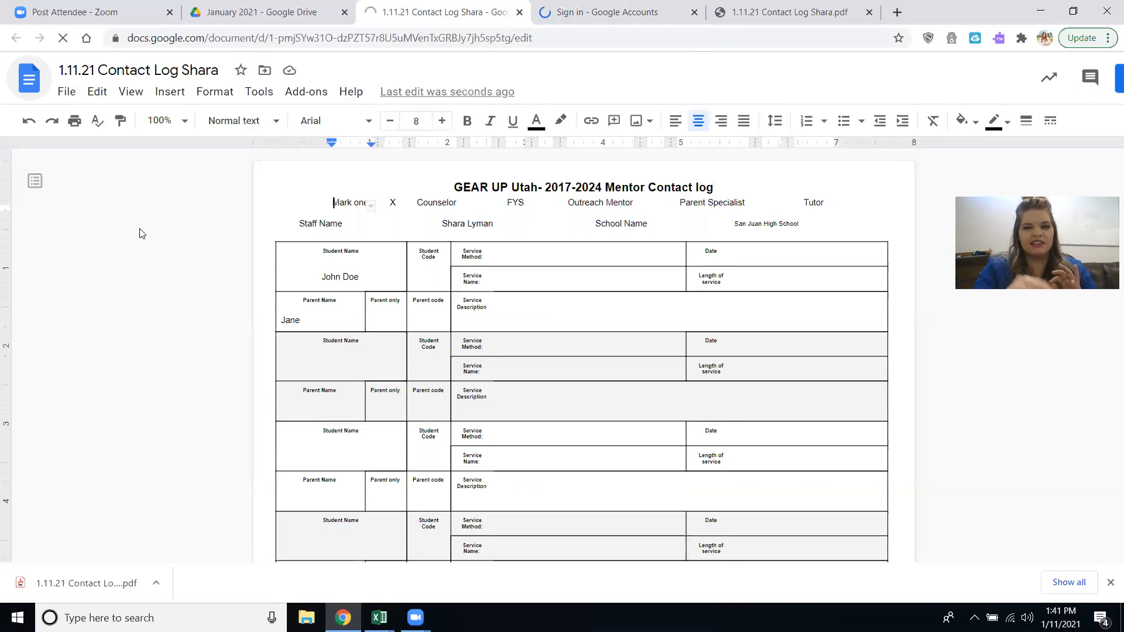
left_click(220, 7)
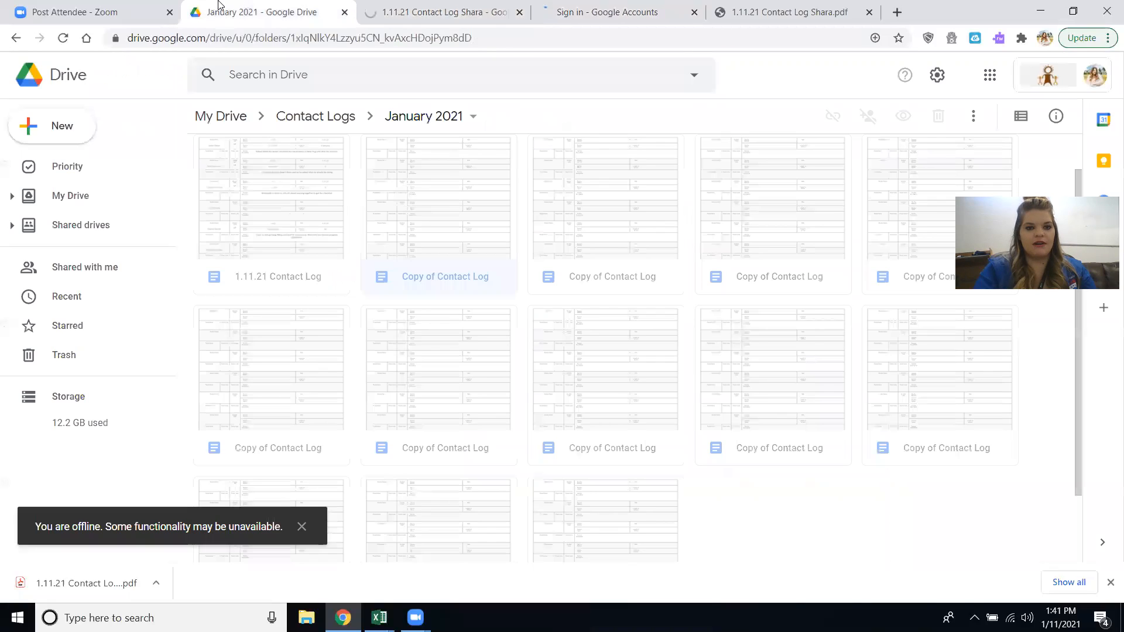
scroll(477, 285, "up", 1)
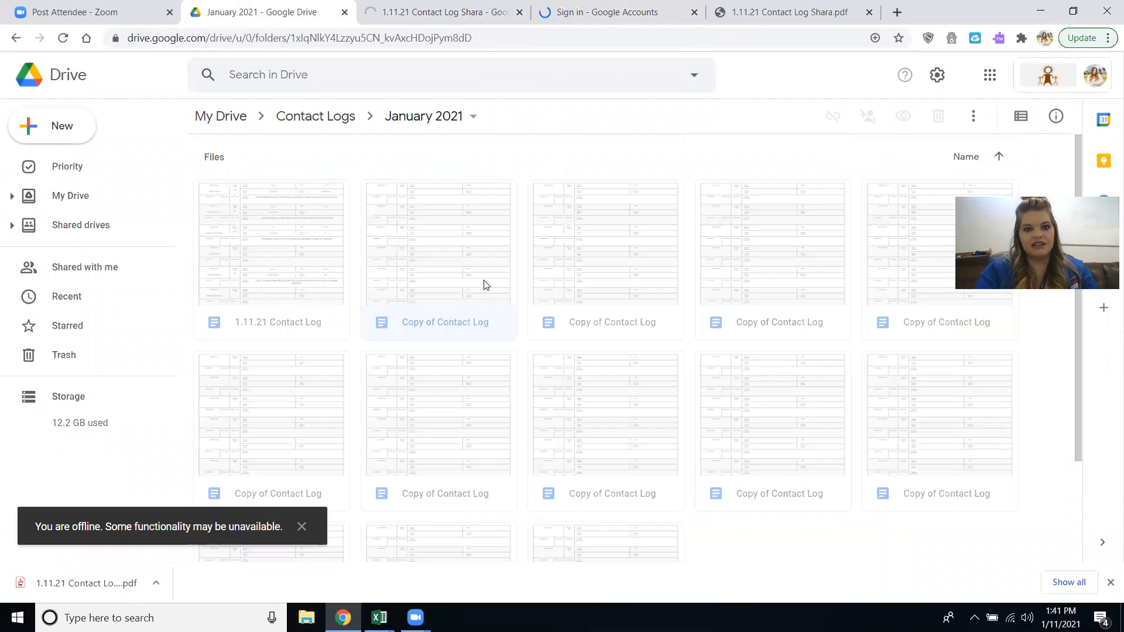